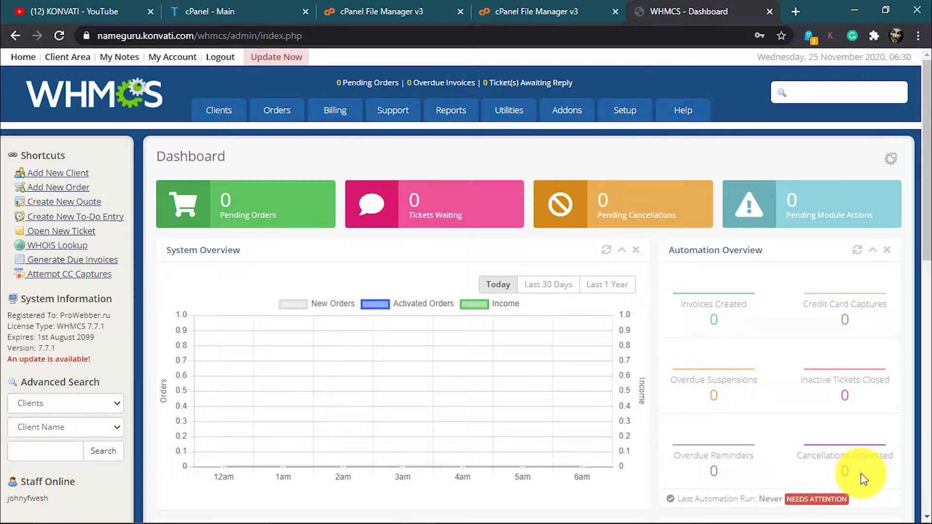
# Open Setup > Payments > Payment Gateways in a new browser tab.
pyautogui.moveTo(619, 119)
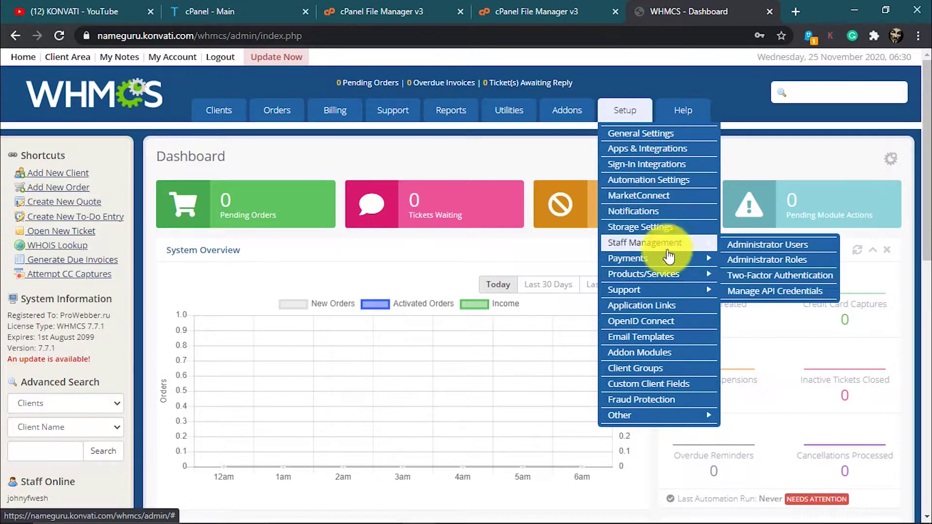
pyautogui.moveTo(675, 262)
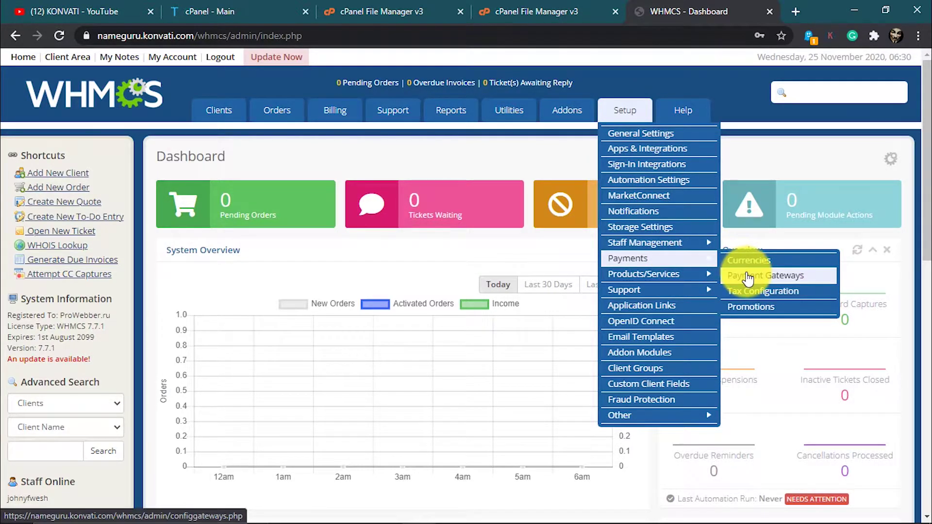
pyautogui.rightClick(749, 279)
pyautogui.click(756, 283)
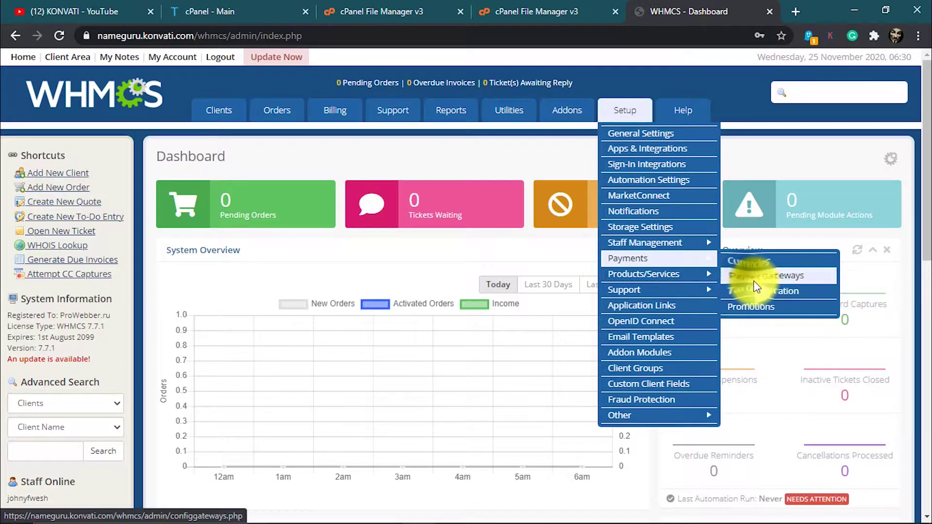
# In the new tab, confirm the saved admin password to enter Payment Gateways.
pyautogui.click(695, 13)
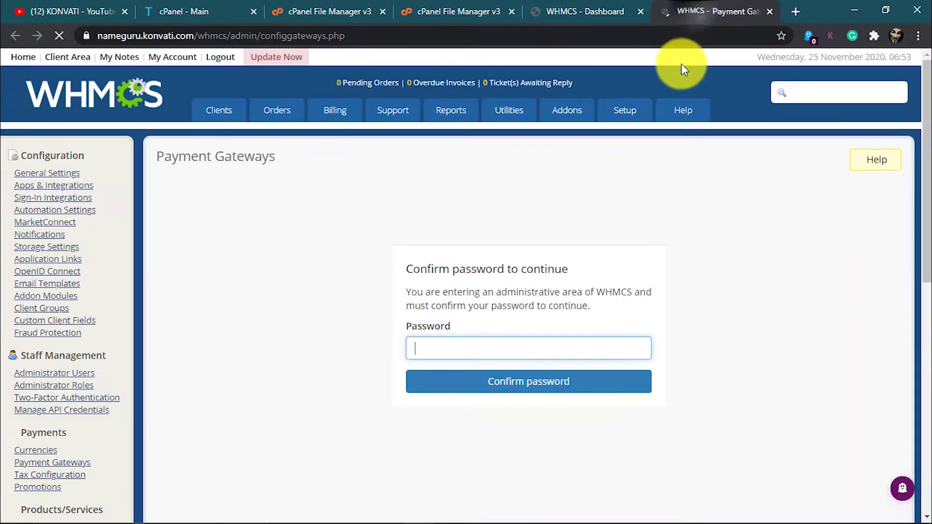
pyautogui.click(508, 351)
pyautogui.click(508, 377)
pyautogui.click(534, 381)
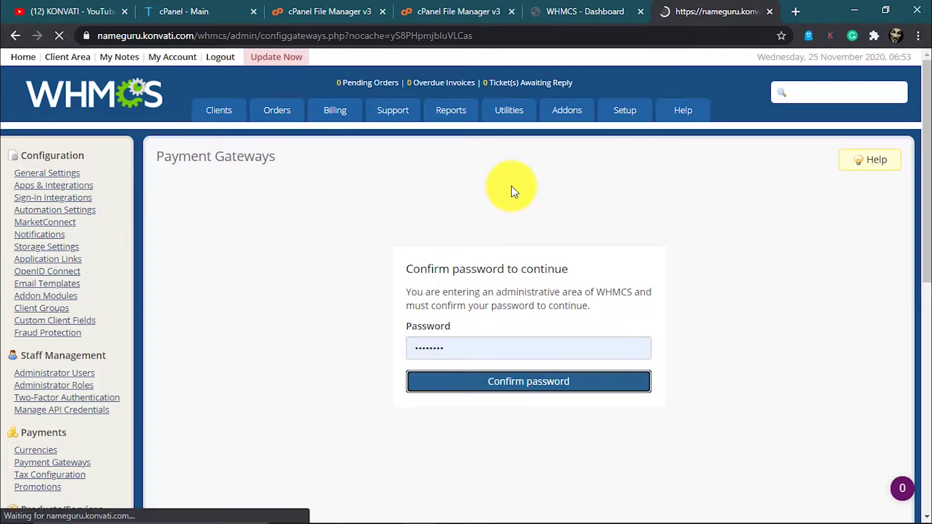
pyautogui.scroll(-5, 574, 360)
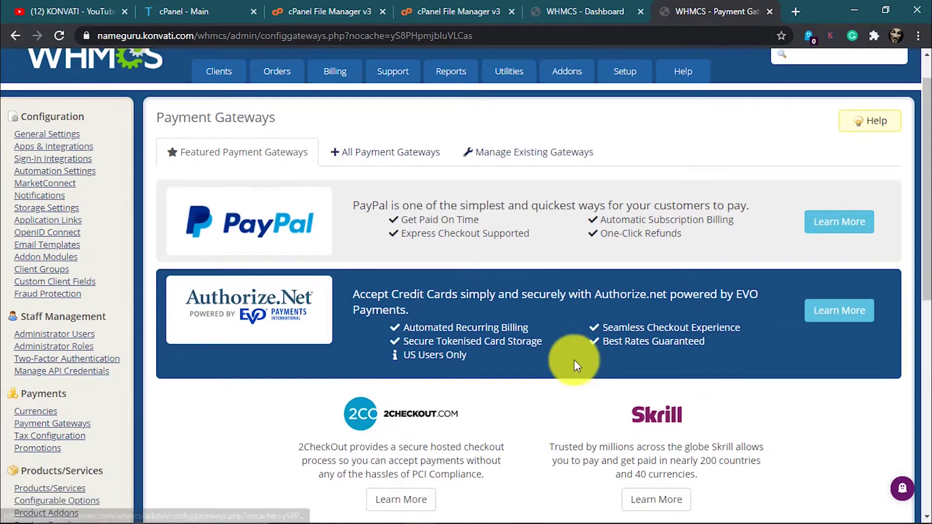
pyautogui.scroll(5, 662, 213)
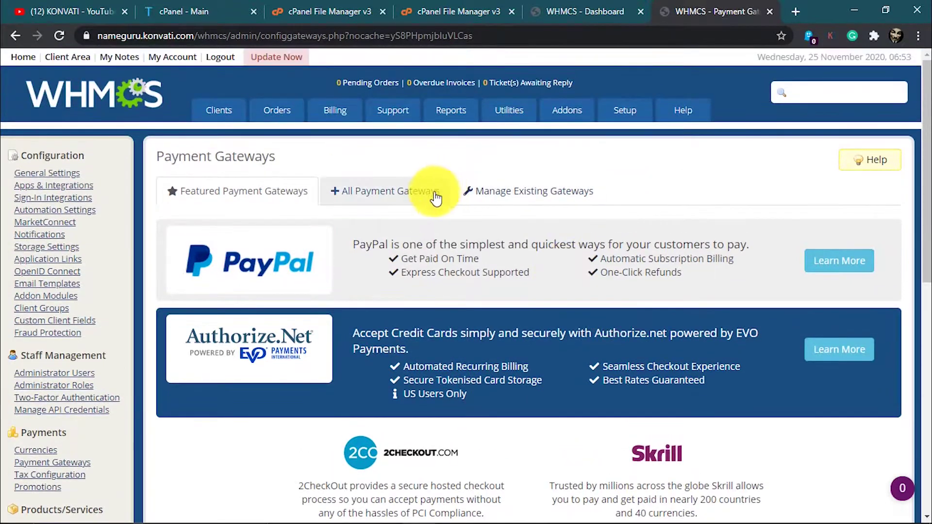
# Show the All Payment Gateways tab and browse the available gateways.
pyautogui.click(358, 197)
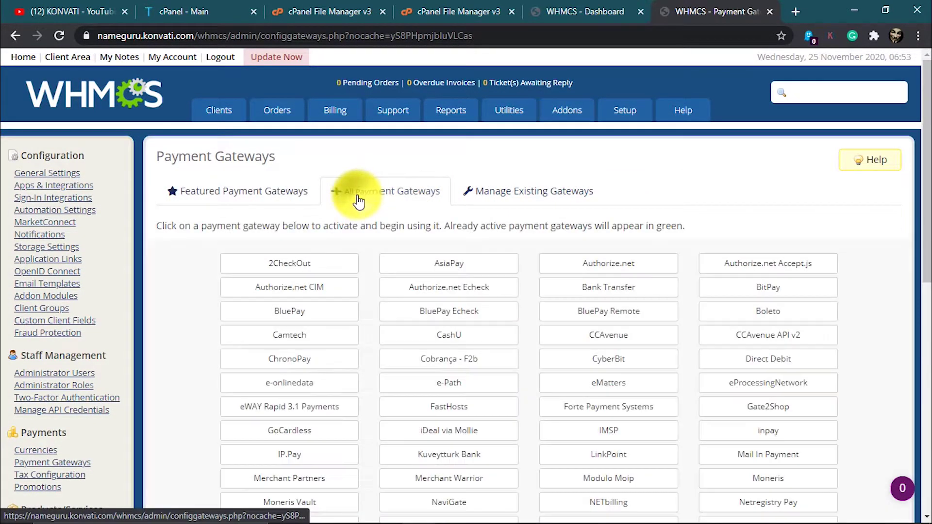
pyautogui.scroll(-4, 457, 400)
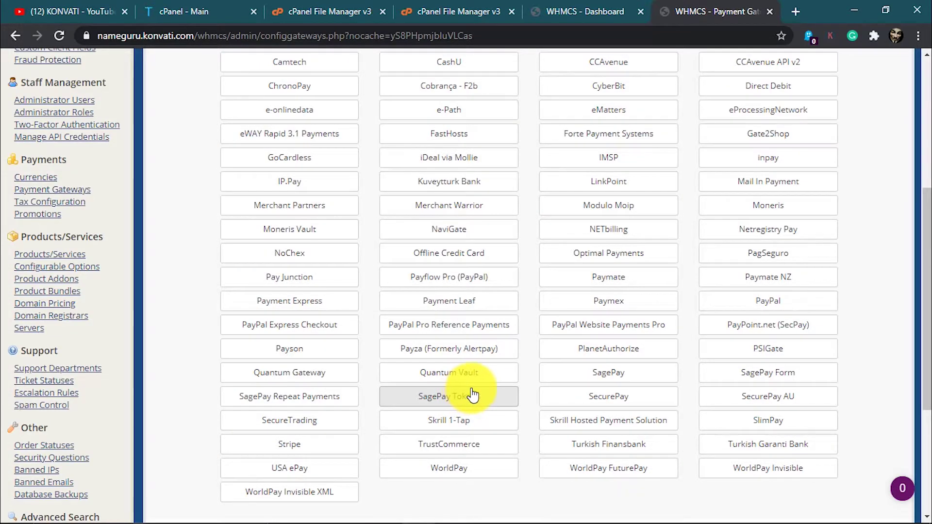
pyautogui.scroll(-3, 472, 395)
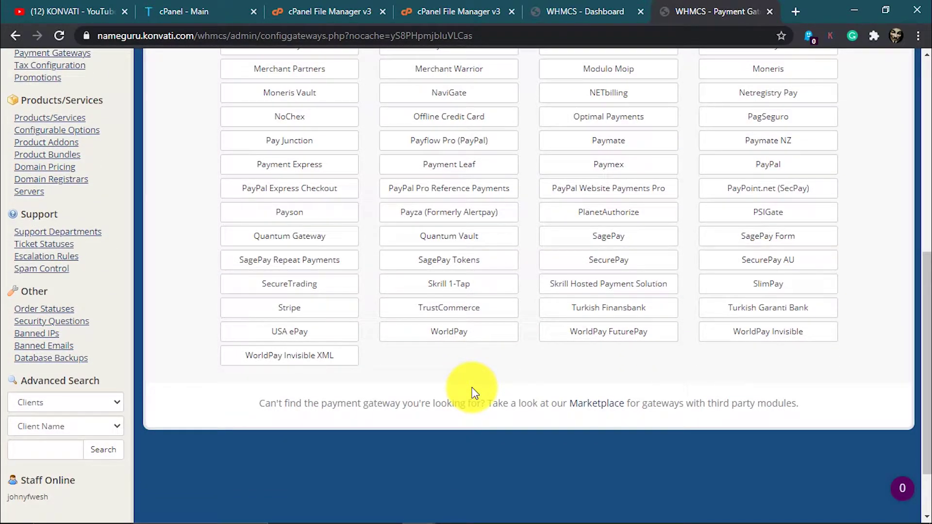
pyautogui.scroll(4, 474, 393)
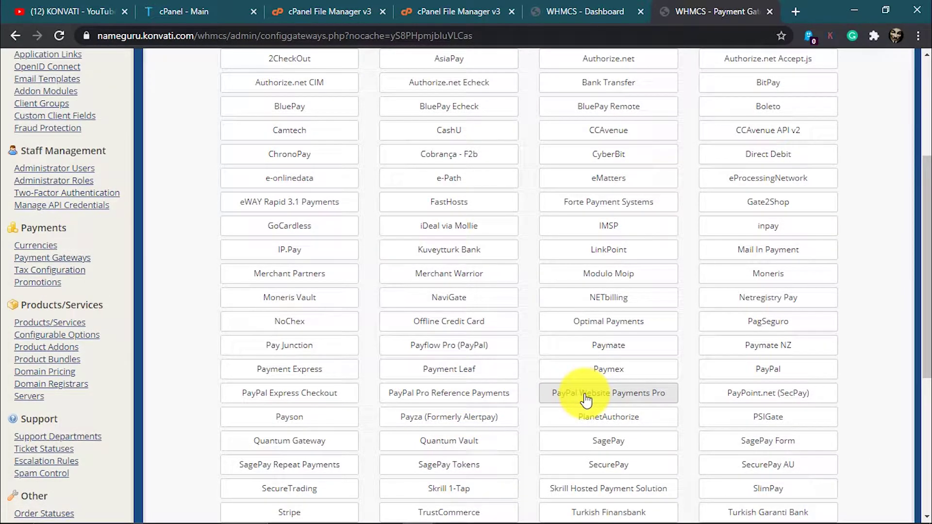
pyautogui.scroll(4, 588, 399)
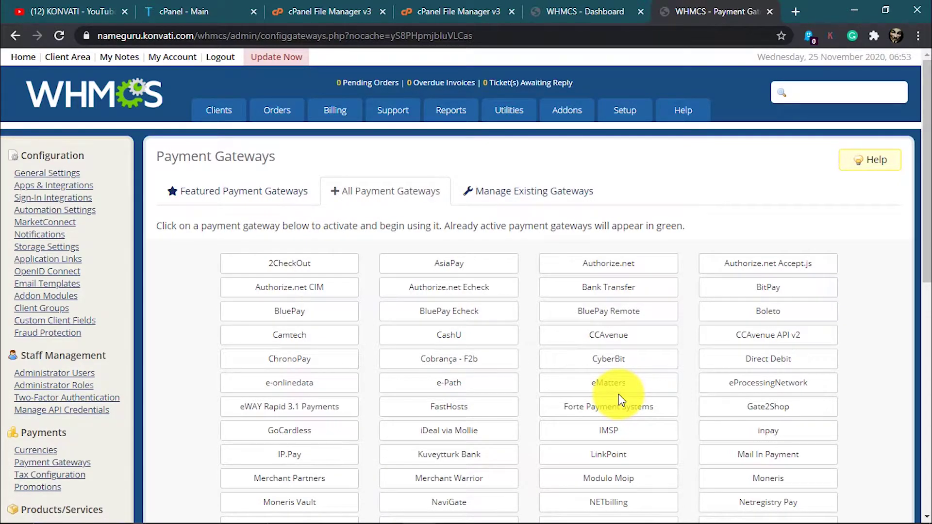
pyautogui.scroll(-5, 616, 403)
pyautogui.scroll(5, 617, 418)
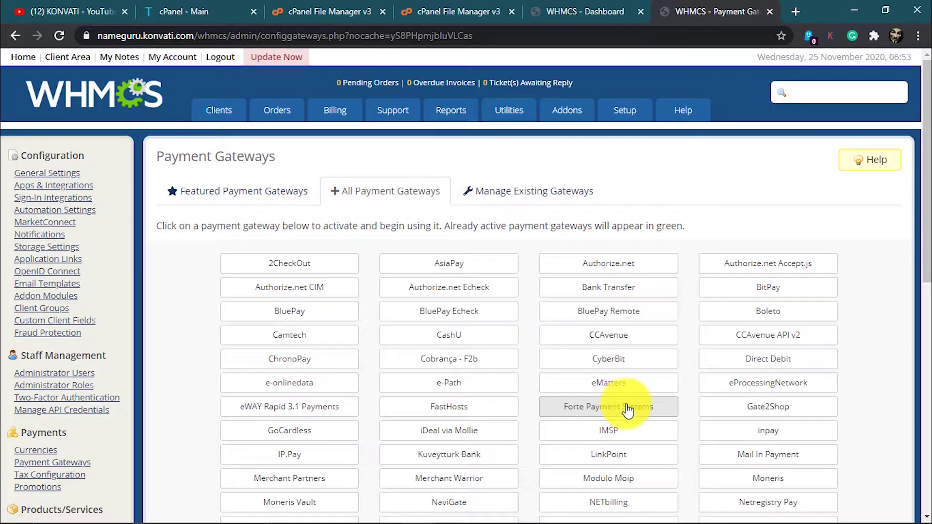
# Load konvati.com/whmcs in a new browser tab.
pyautogui.click(796, 14)
pyautogui.click(691, 30)
pyautogui.write('ko')
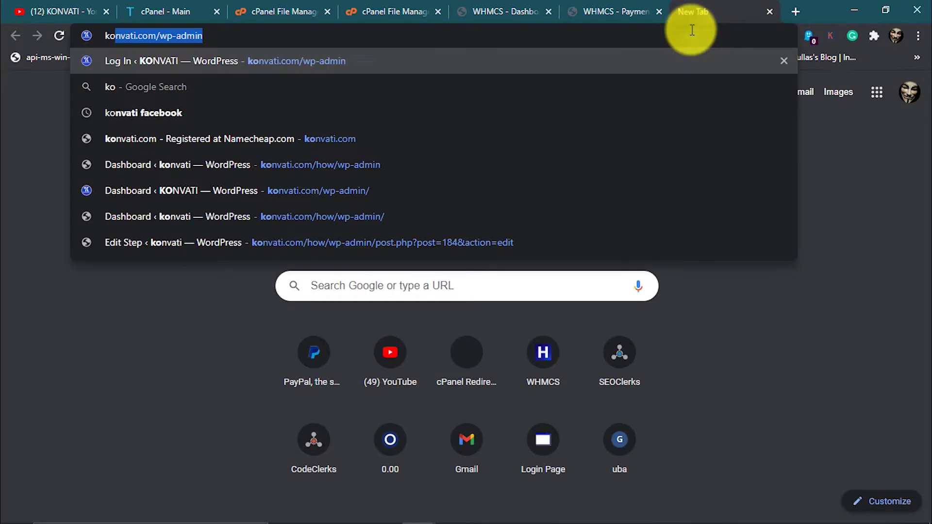
pyautogui.write('n')
pyautogui.press('End')
pyautogui.press('BackSpace')
pyautogui.press('BackSpace')
pyautogui.press('BackSpace')
pyautogui.press('BackSpace')
pyautogui.press('BackSpace')
pyautogui.press('BackSpace')
pyautogui.press('BackSpace')
pyautogui.press('BackSpace')
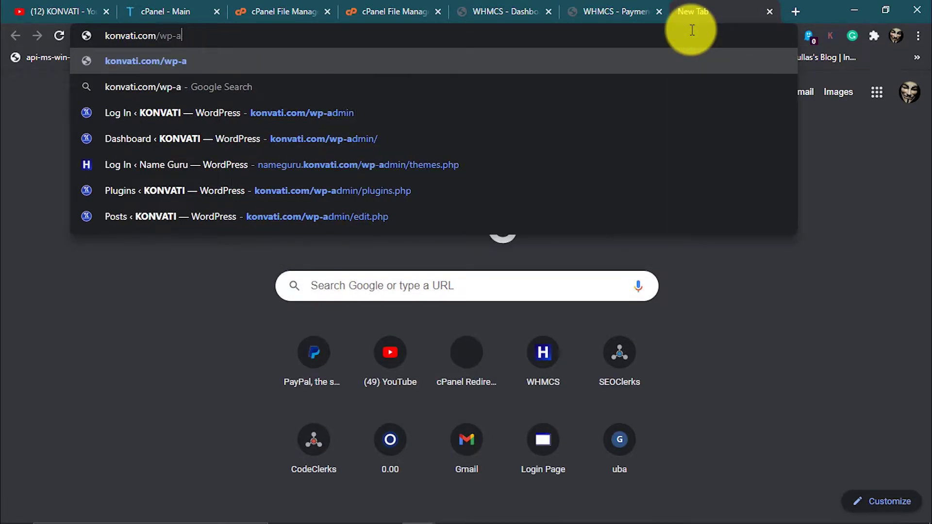
pyautogui.write('whmcs')
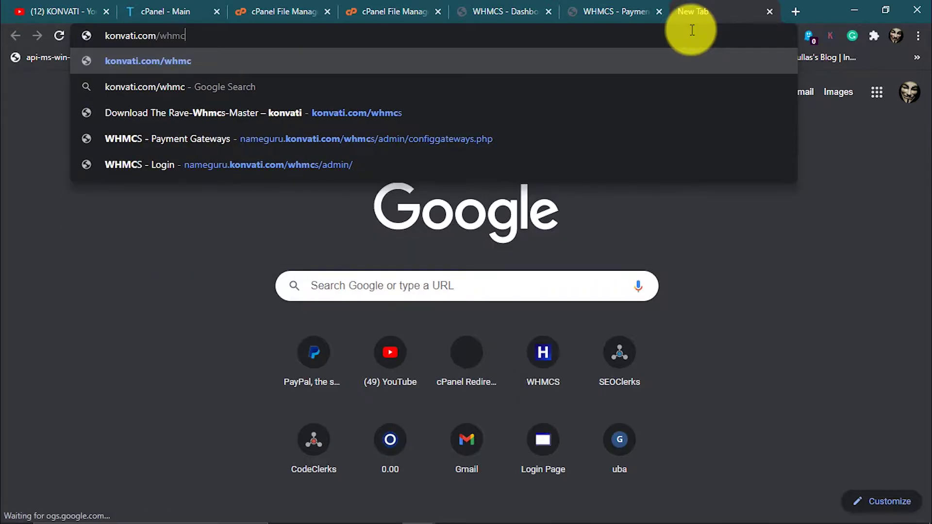
pyautogui.press('Return')
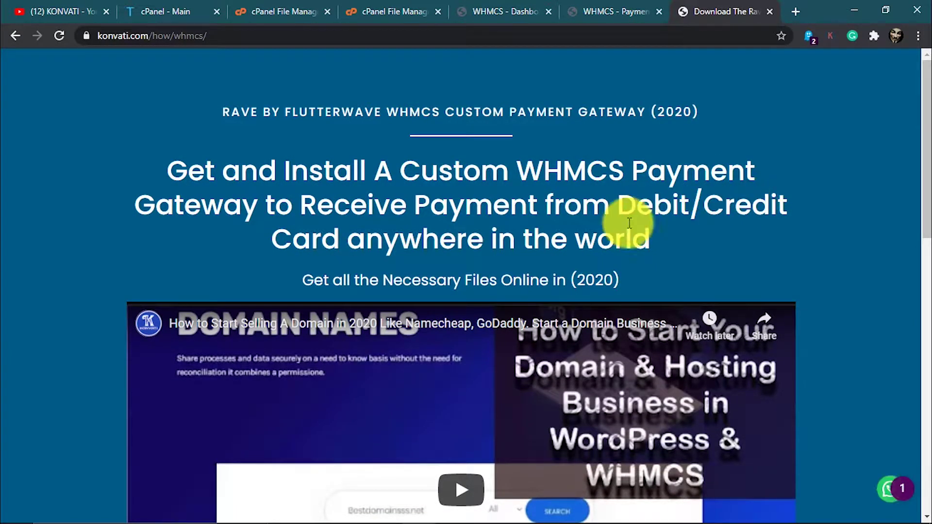
# Fill the request form with a saved name and e-mail address and submit GET RAVE WHMCS NOW!
pyautogui.scroll(-8, 525, 187)
pyautogui.scroll(-8, 500, 194)
pyautogui.click(505, 213)
pyautogui.click(490, 240)
pyautogui.click(510, 265)
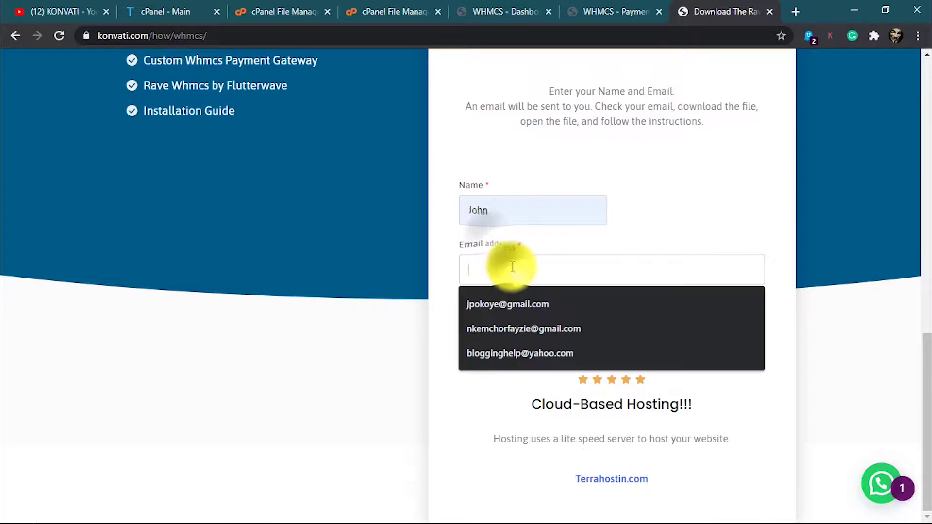
pyautogui.click(510, 305)
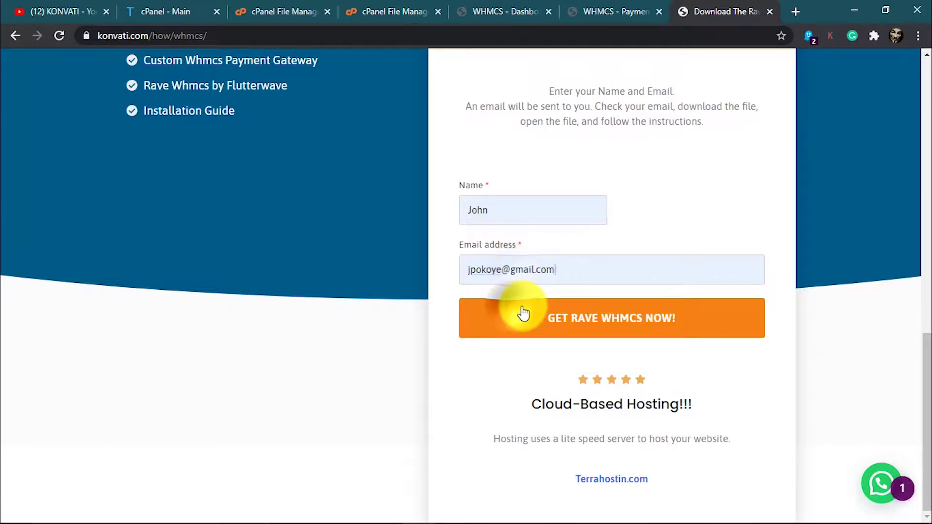
pyautogui.click(631, 328)
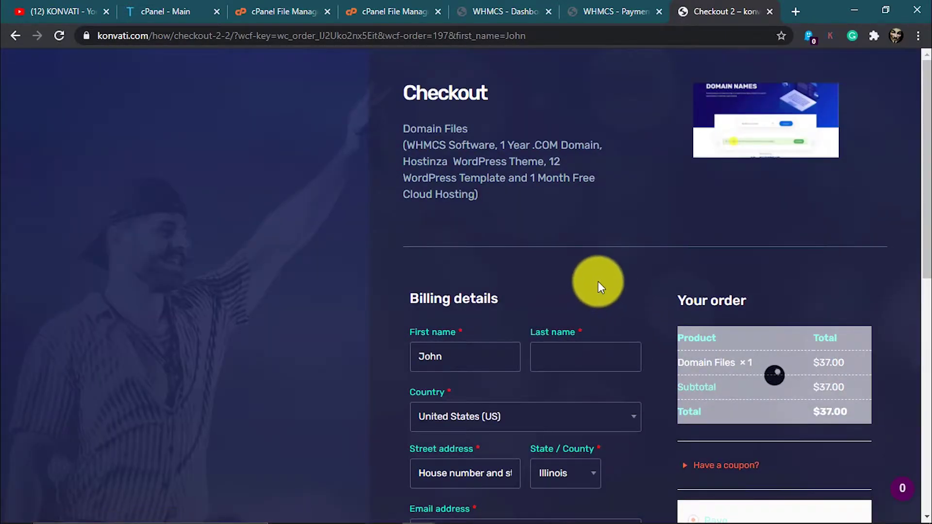
pyautogui.scroll(-3, 599, 282)
pyautogui.scroll(-3, 622, 292)
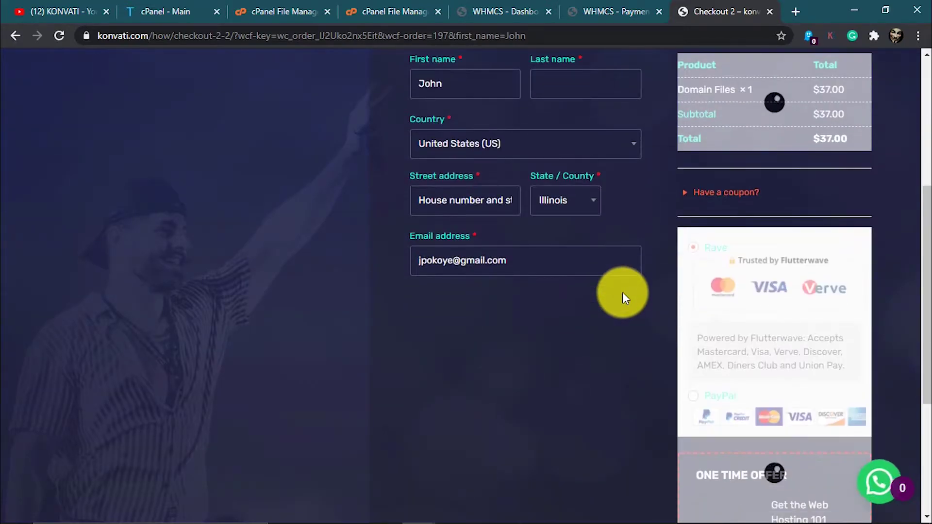
pyautogui.scroll(5, 623, 292)
pyautogui.scroll(-2, 517, 161)
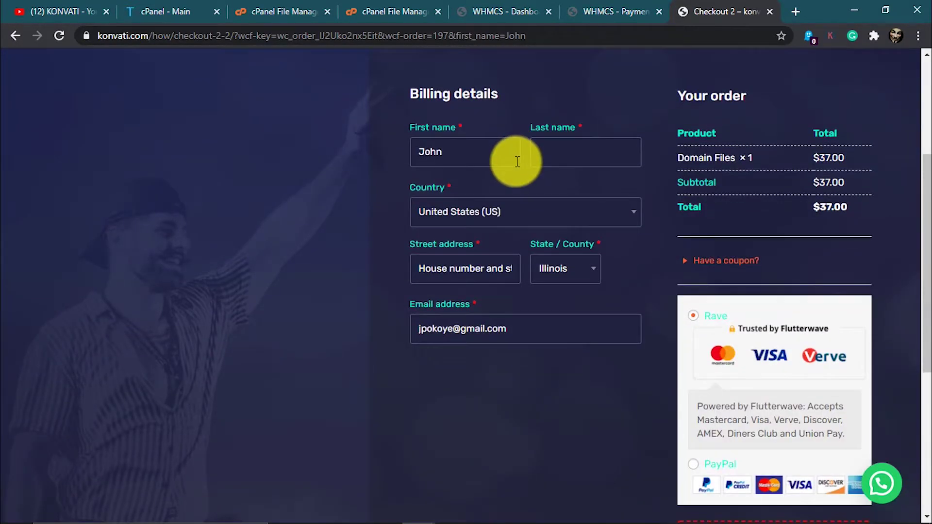
pyautogui.scroll(3, 516, 161)
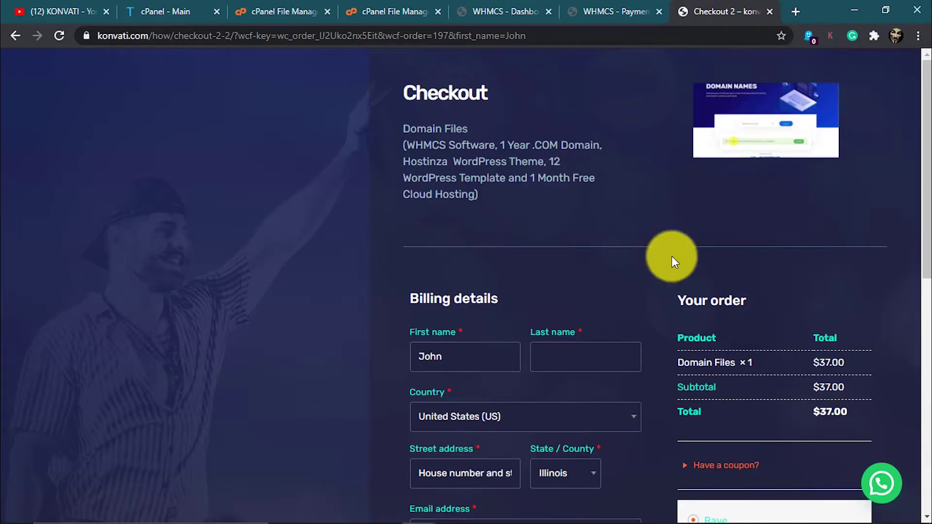
pyautogui.scroll(-4, 711, 301)
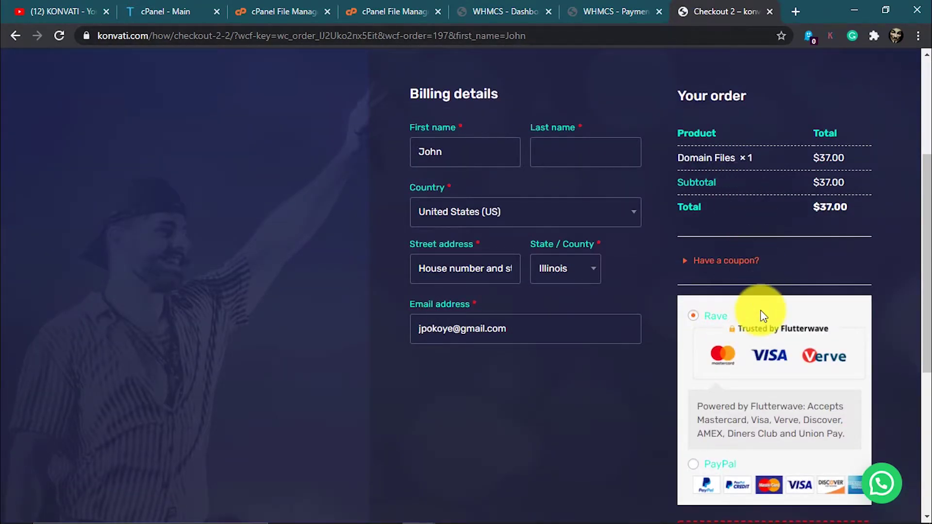
pyautogui.scroll(-6, 761, 336)
pyautogui.scroll(2, 760, 342)
pyautogui.scroll(-2, 760, 342)
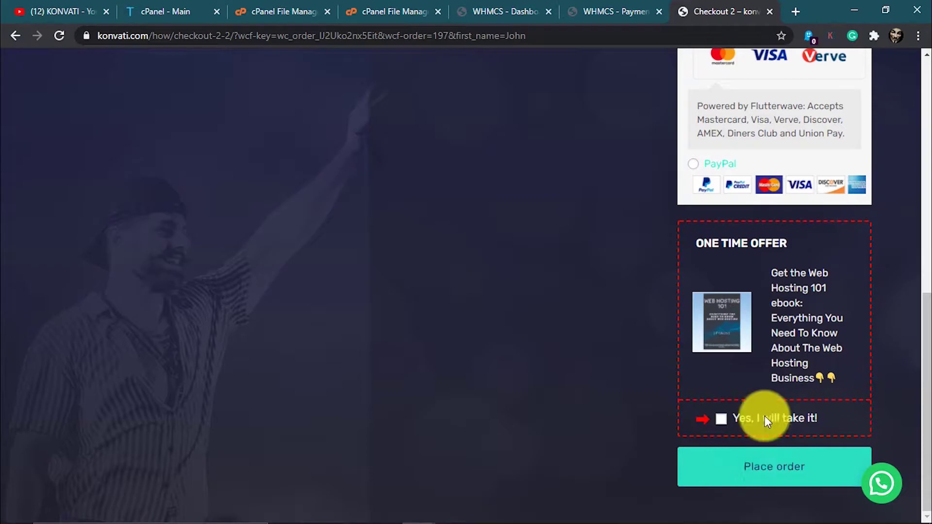
pyautogui.scroll(4, 765, 416)
pyautogui.scroll(6, 765, 344)
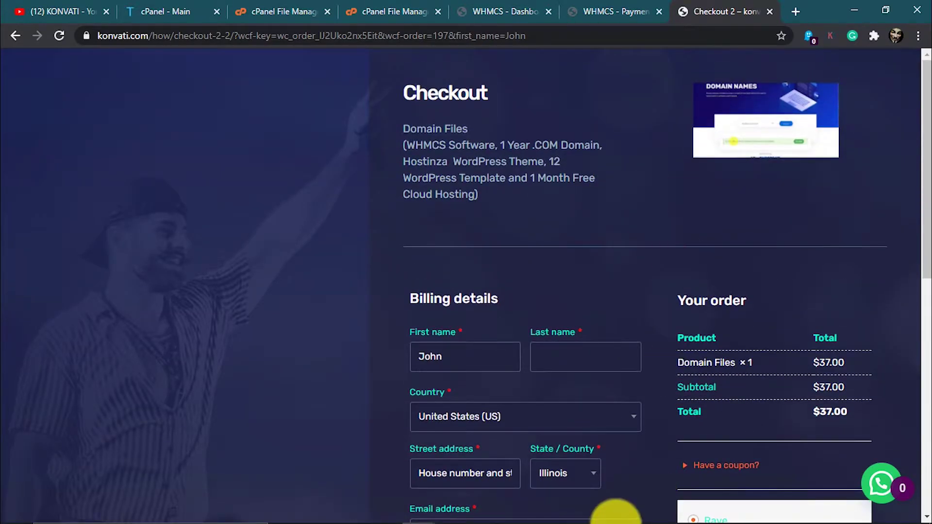
# Bring up Gmail and view the Konvati order e-mail's Rave-Whmcs-Master download.
pyautogui.moveTo(571, 509)
pyautogui.moveTo(418, 510)
pyautogui.click(388, 474)
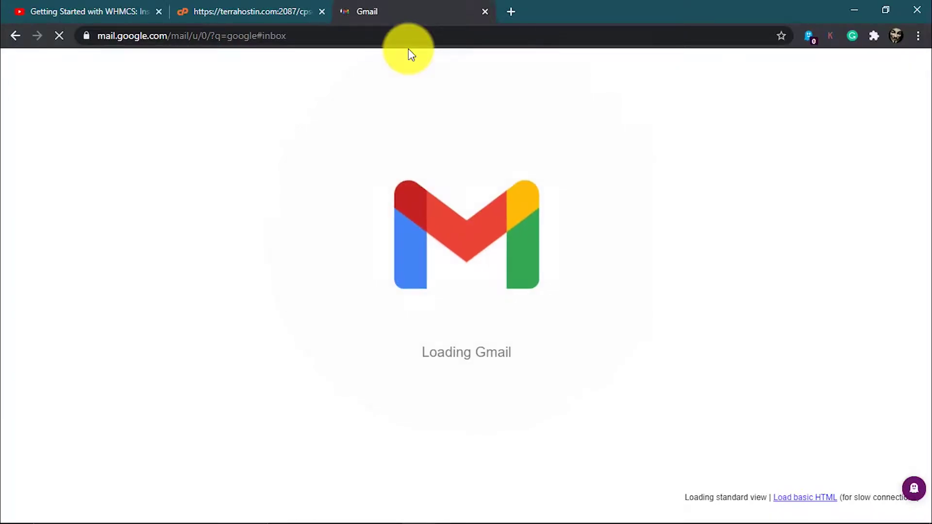
pyautogui.scroll(3, 658, 254)
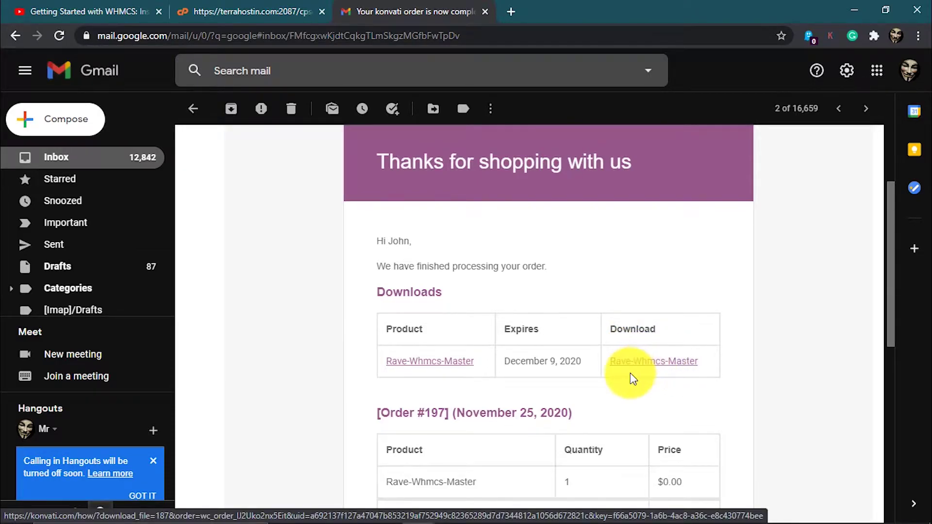
pyautogui.scroll(-5, 630, 373)
pyautogui.scroll(7, 652, 333)
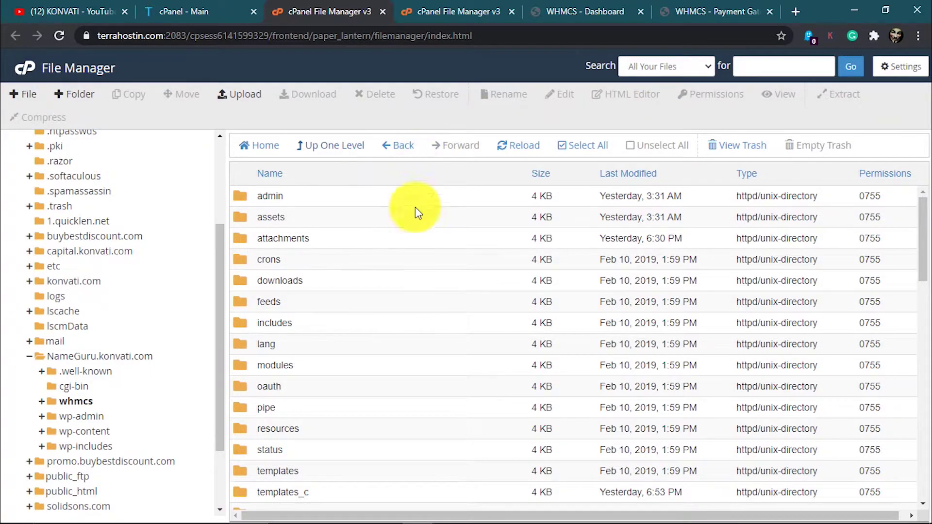
# Open the server's whmcs/modules/gateways folder in File Manager.
pyautogui.doubleClick(298, 366)
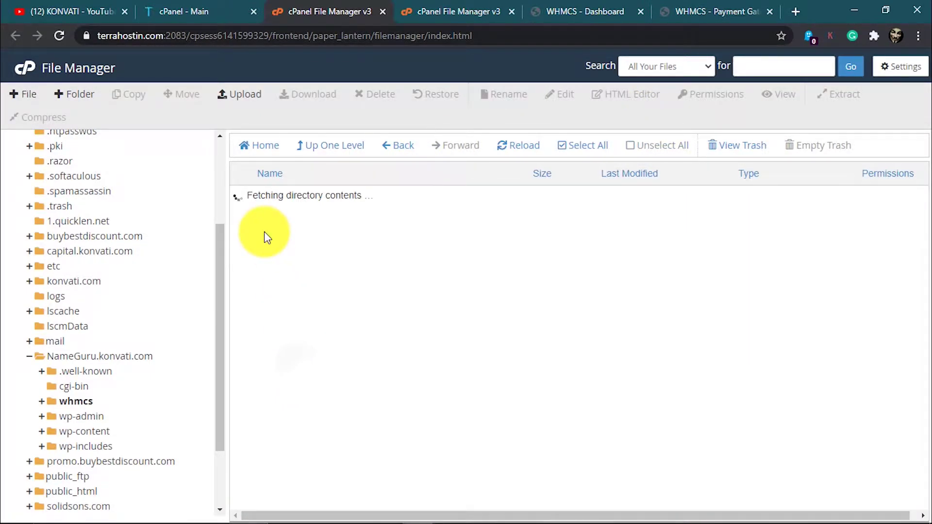
pyautogui.doubleClick(304, 239)
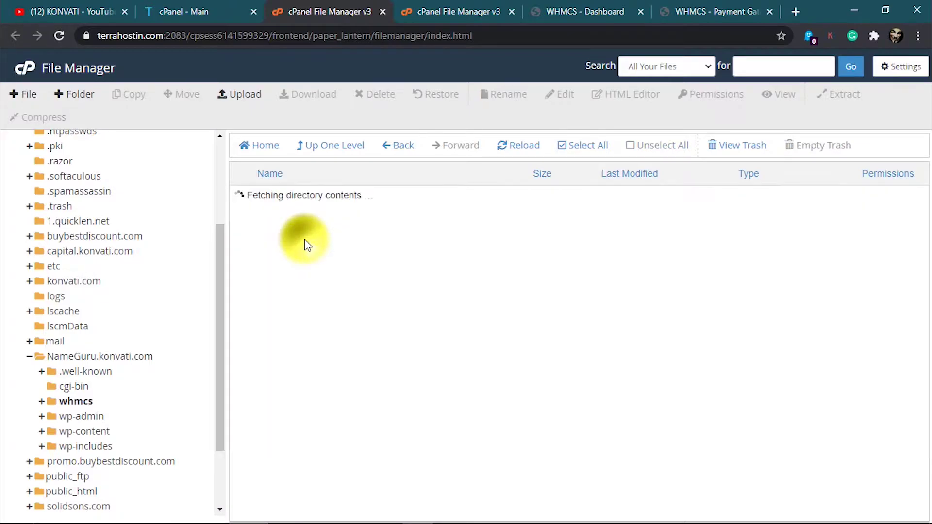
pyautogui.scroll(-1, 358, 356)
pyautogui.scroll(-20, 358, 359)
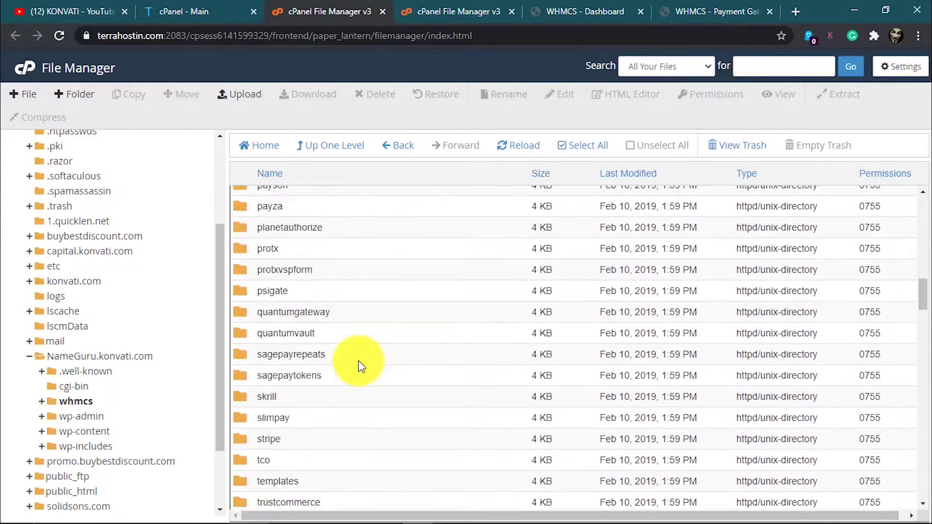
pyautogui.scroll(-15, 359, 362)
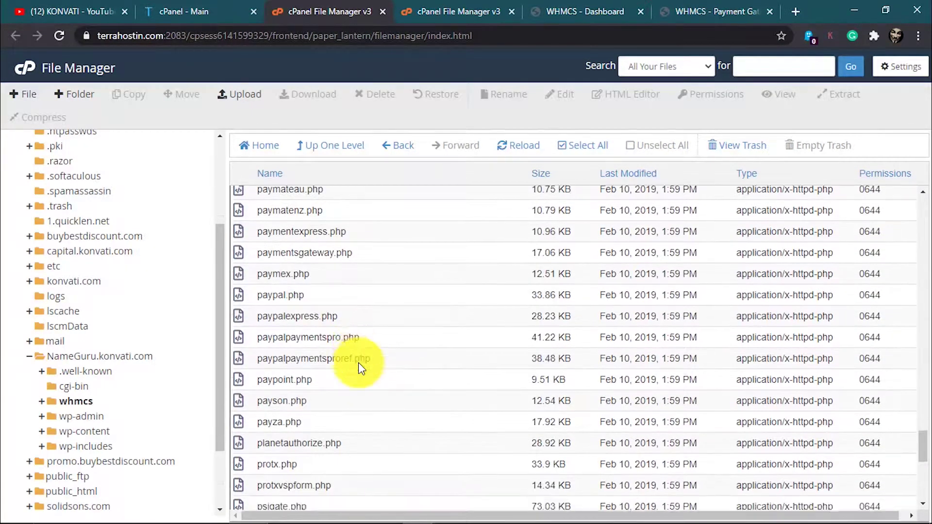
pyautogui.scroll(8, 331, 276)
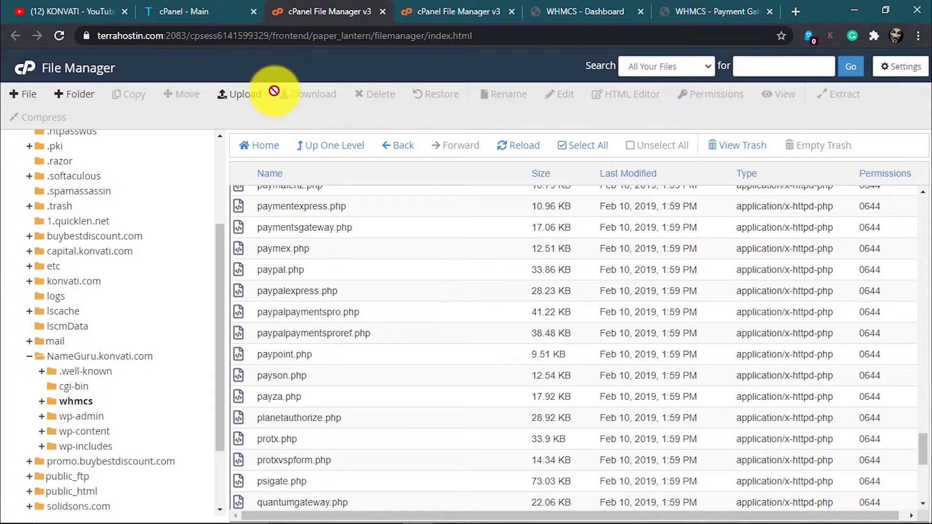
# Upload rave.php from the local rave-whmcs-master modules/gateways folder, then go back.
pyautogui.click(245, 95)
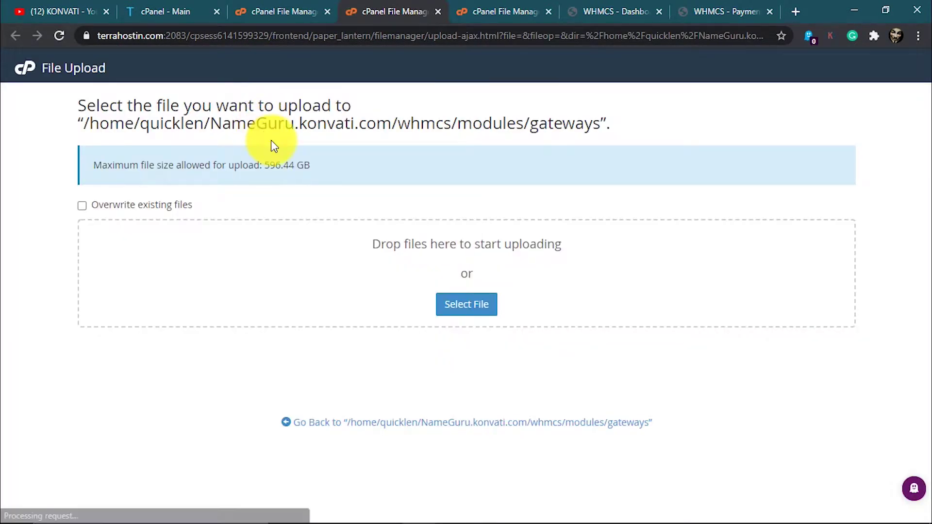
pyautogui.hotkey('alt', 'Tab')
pyautogui.click(517, 255)
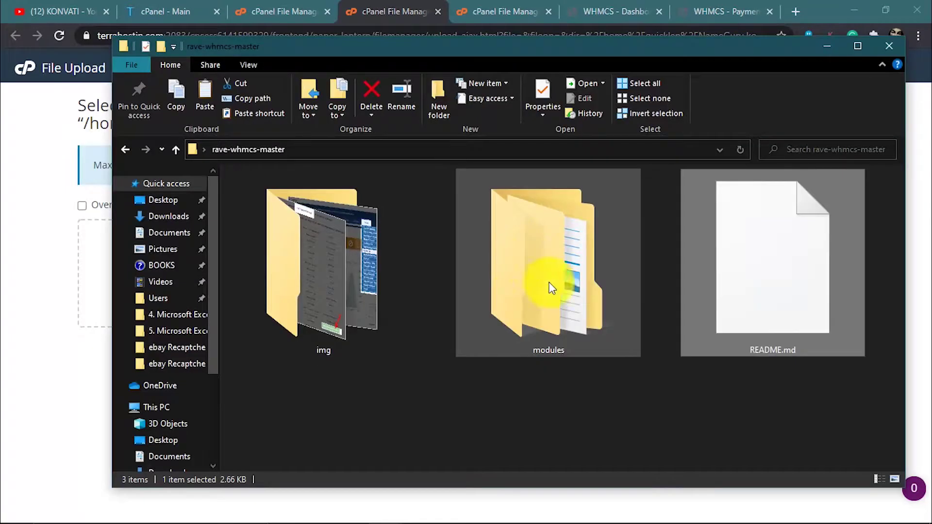
pyautogui.doubleClick(558, 308)
pyautogui.doubleClick(256, 193)
pyautogui.click(274, 210)
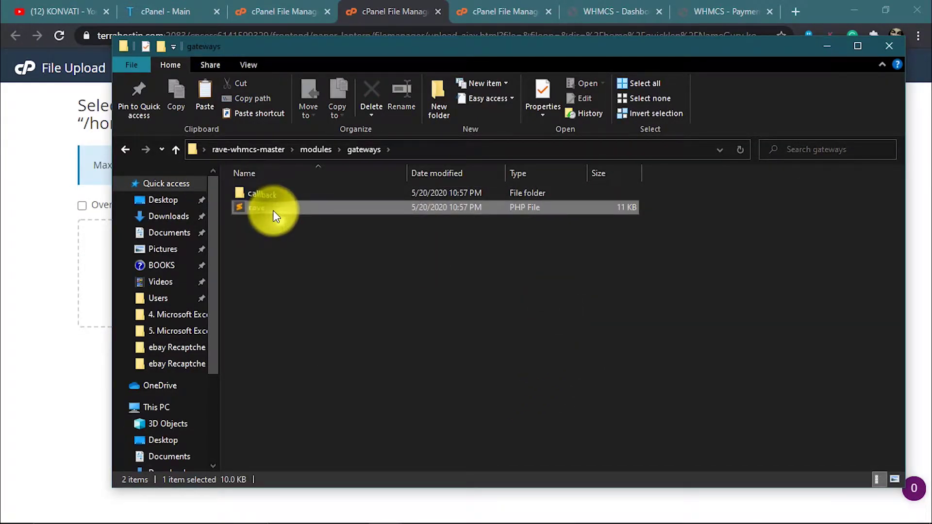
pyautogui.moveTo(251, 207); pyautogui.dragTo(265, 284)
pyautogui.hotkey('alt', 'Tab')
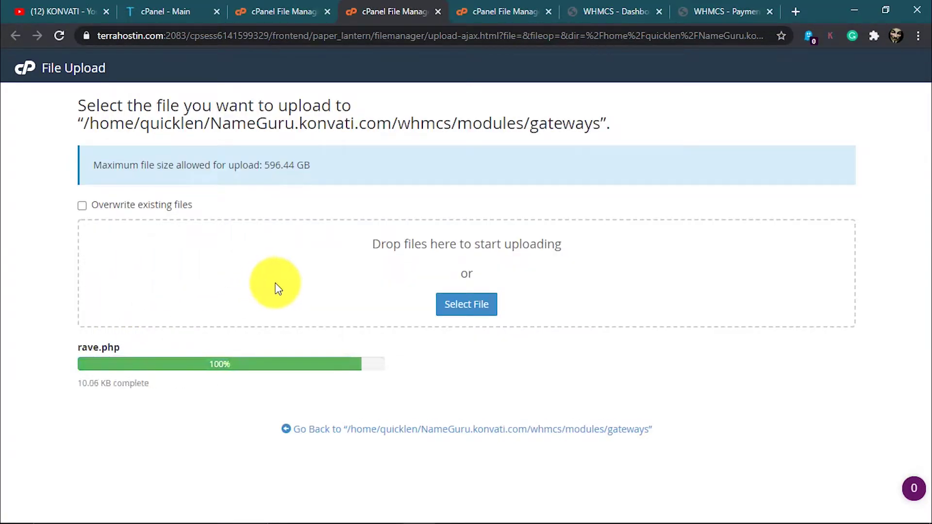
pyautogui.click(519, 430)
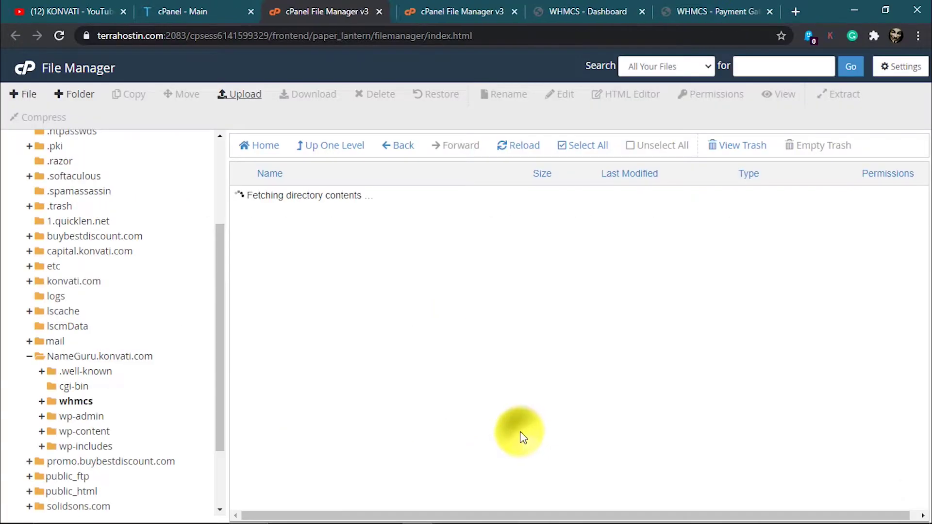
# Open the local module's callback folder and the server's gateways/callback folder.
pyautogui.scroll(-20, 462, 408)
pyautogui.click(401, 356)
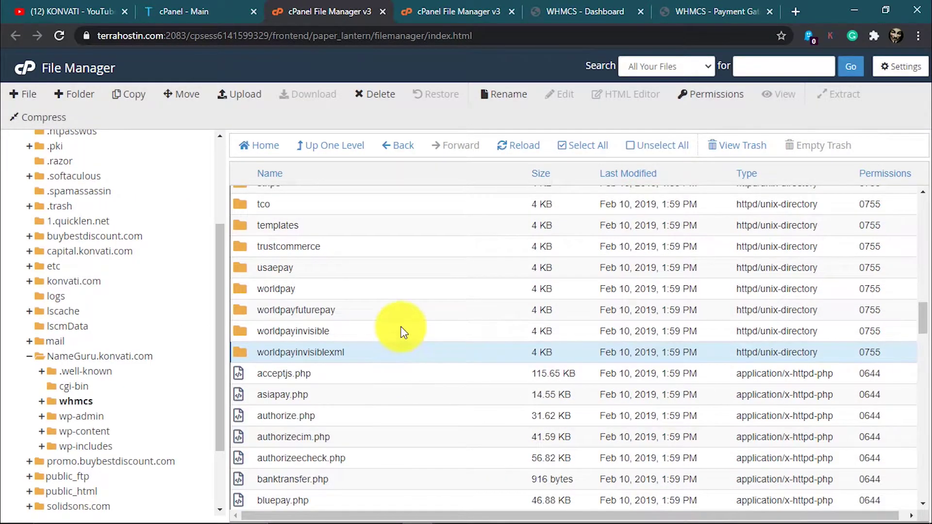
pyautogui.scroll(5, 401, 340)
pyautogui.scroll(10, 401, 332)
pyautogui.hotkey('alt', 'Tab')
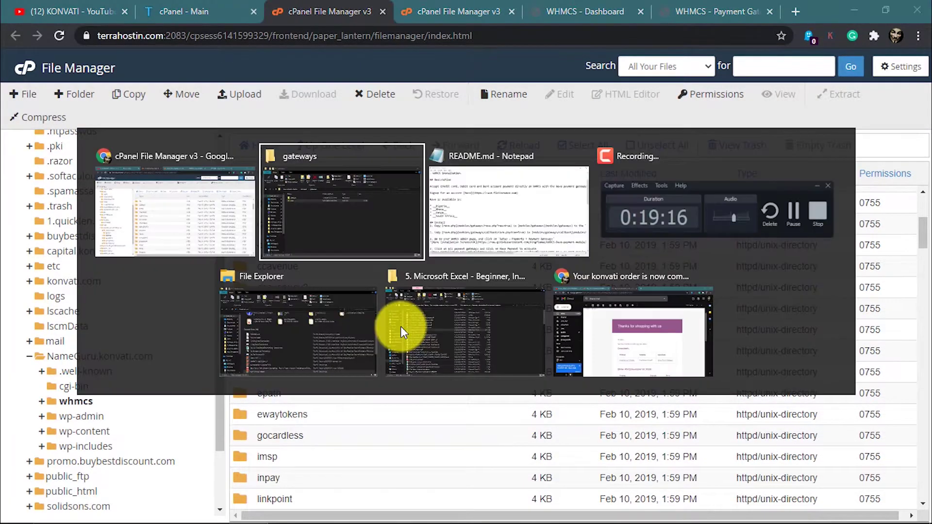
pyautogui.doubleClick(267, 194)
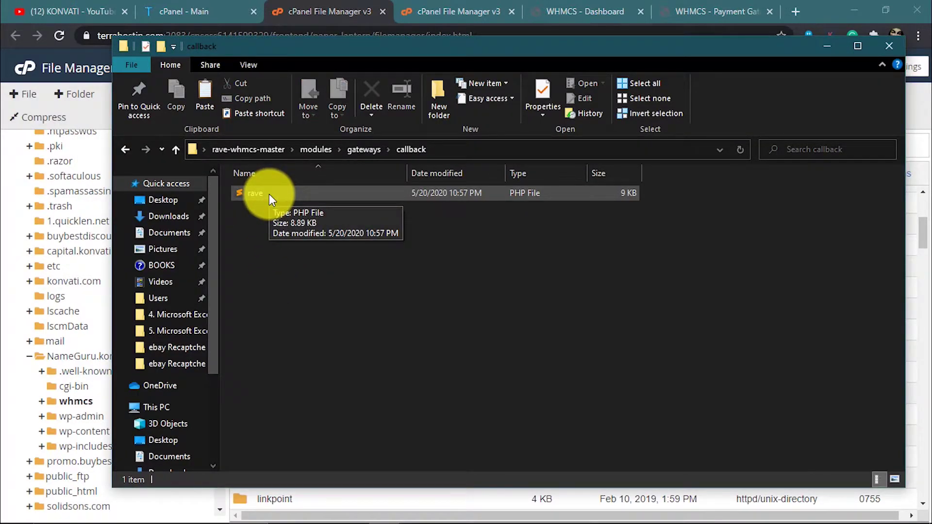
pyautogui.hotkey('alt', 'Tab')
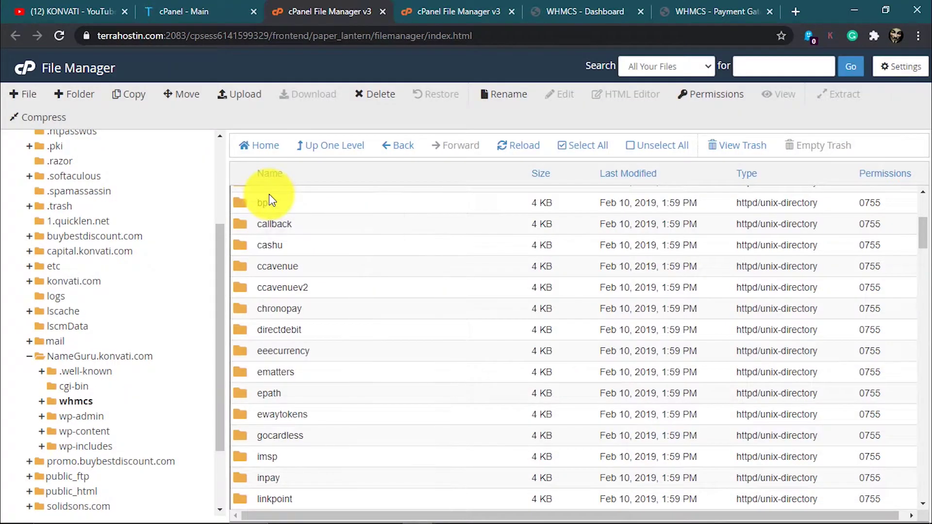
pyautogui.click(297, 226)
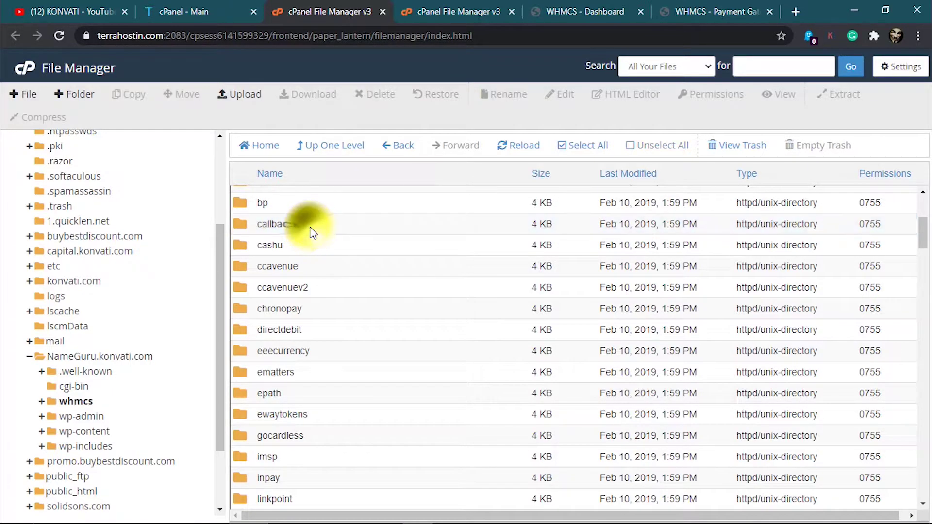
pyautogui.doubleClick(306, 224)
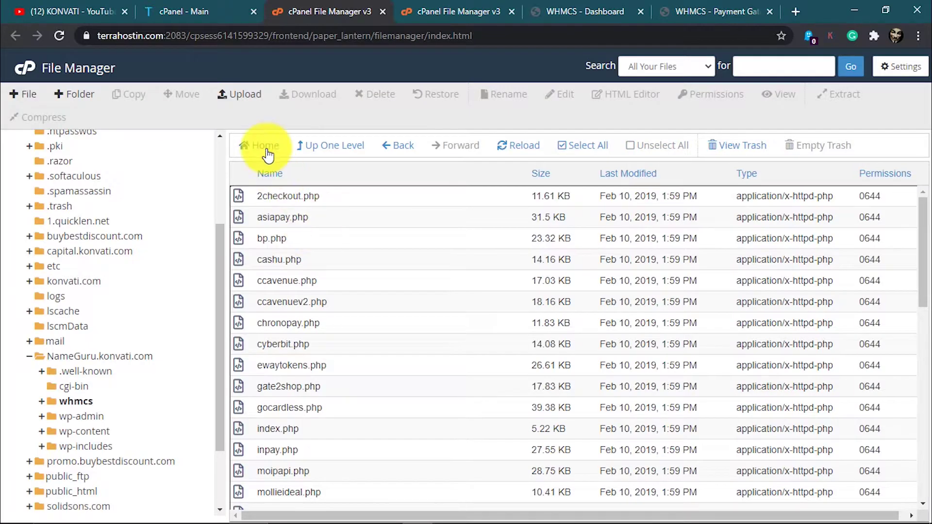
# Upload the 8.90 KB callback rave.php into gateways/callback and return to WHMCS.
pyautogui.click(245, 94)
pyautogui.hotkey('alt', 'Tab')
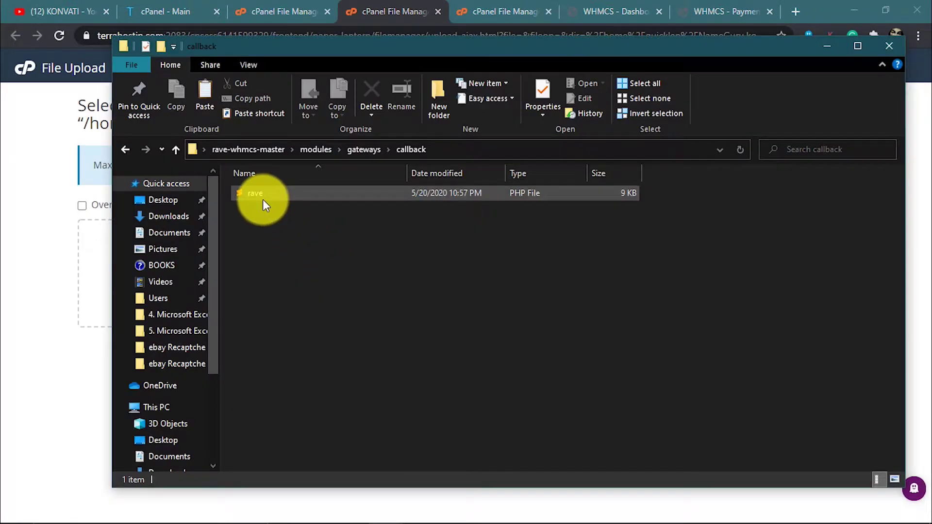
pyautogui.moveTo(263, 196); pyautogui.dragTo(176, 282)
pyautogui.hotkey('alt', 'Tab')
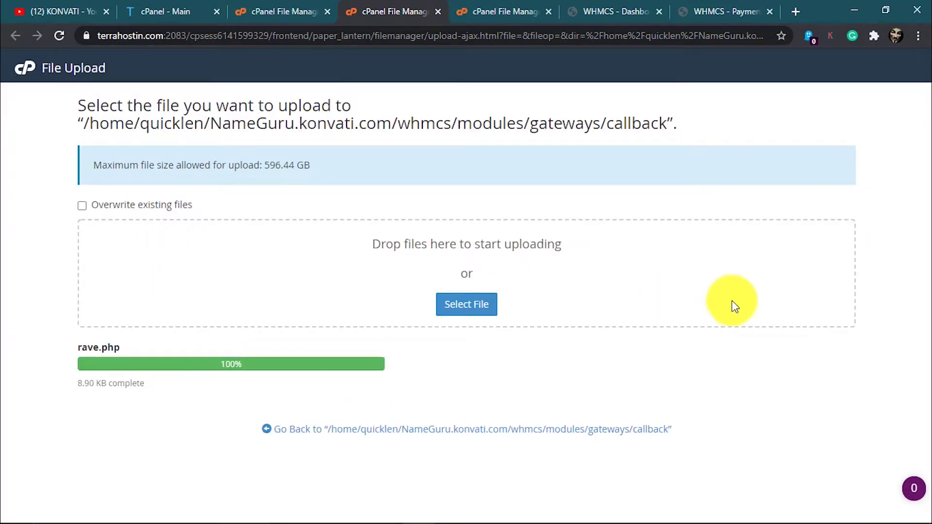
pyautogui.click(565, 429)
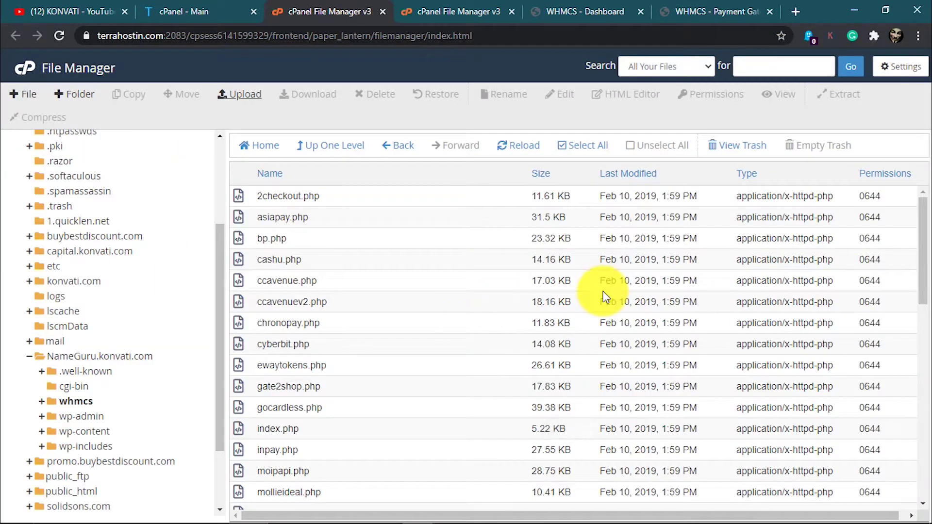
pyautogui.hotkey('ctrl', '6')
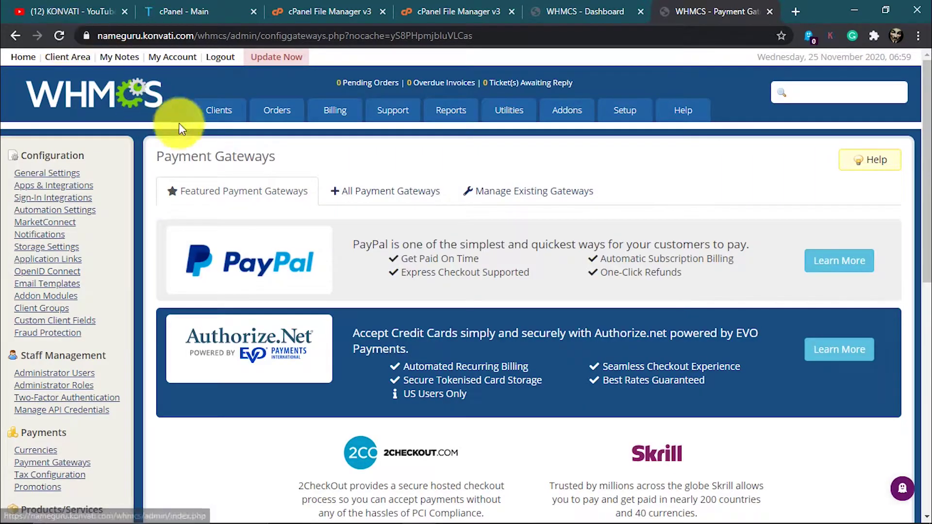
# Find Rave by Flutterwave in the All Payment Gateways grid and activate it.
pyautogui.scroll(-3, 310, 165)
pyautogui.scroll(3, 349, 180)
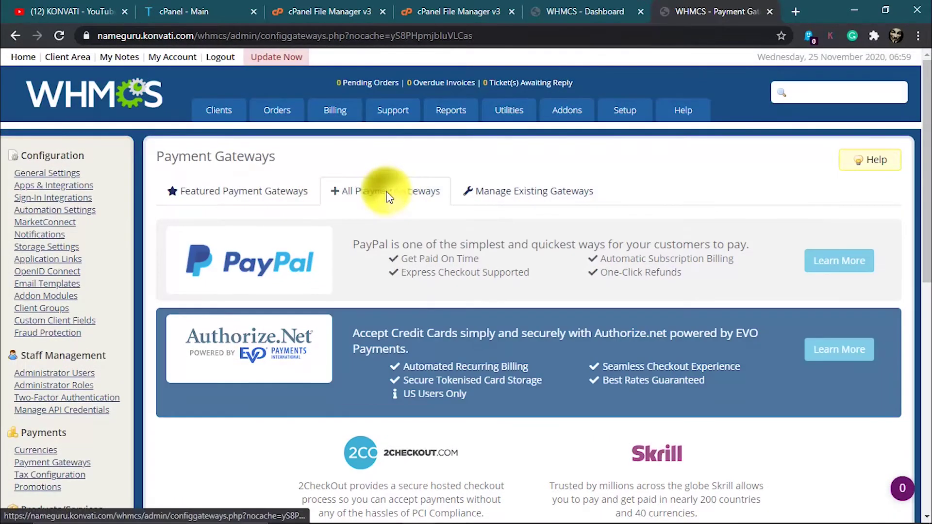
pyautogui.click(386, 190)
pyautogui.scroll(-3, 409, 261)
pyautogui.scroll(-3, 409, 261)
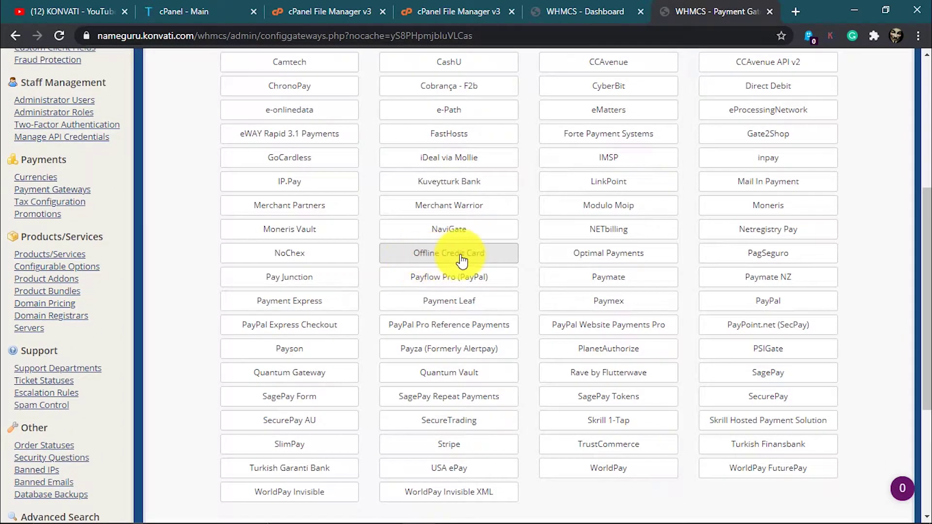
pyautogui.scroll(1, 539, 257)
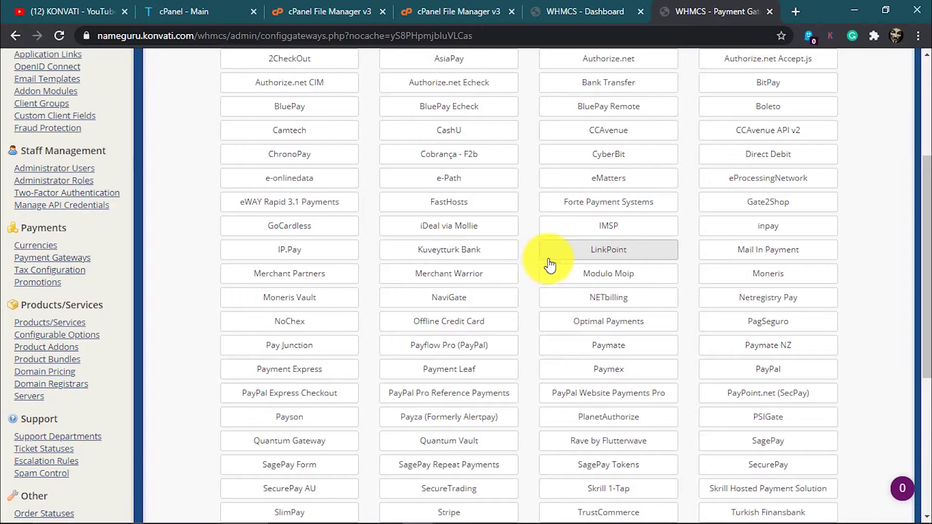
pyautogui.scroll(3, 550, 266)
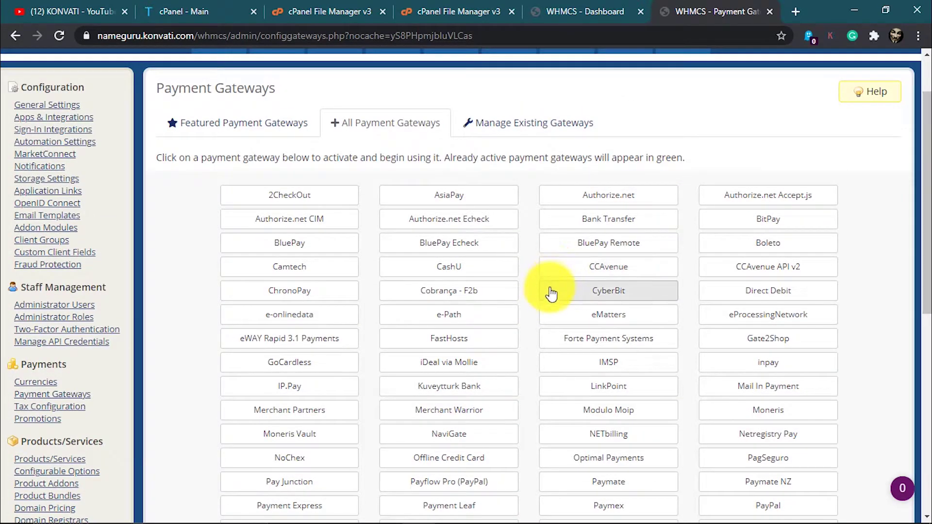
pyautogui.scroll(-1, 583, 301)
pyautogui.scroll(-1, 601, 316)
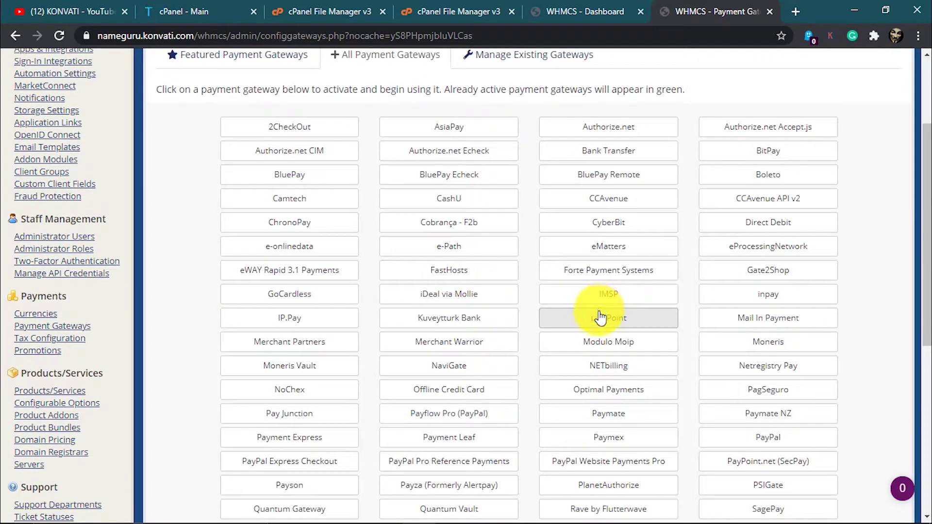
pyautogui.scroll(-6, 599, 318)
pyautogui.scroll(2, 620, 343)
pyautogui.scroll(4, 621, 351)
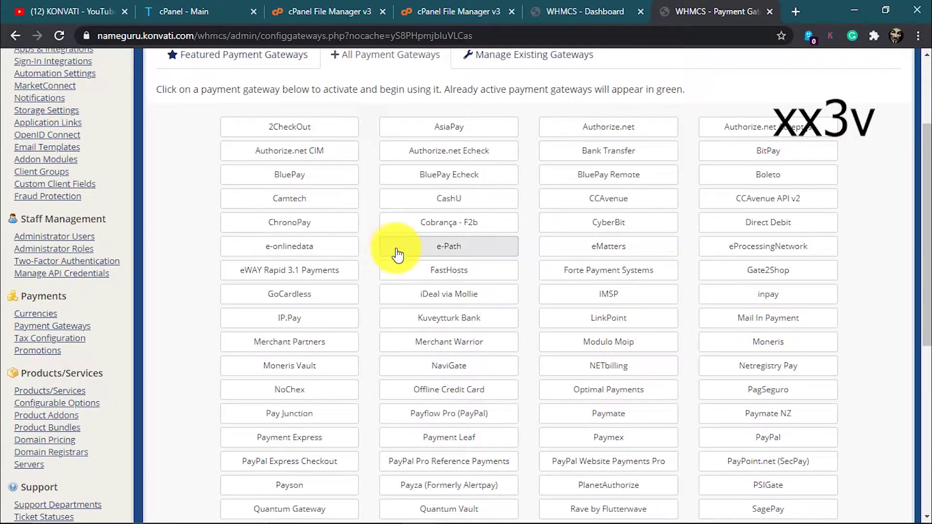
pyautogui.scroll(-2, 712, 326)
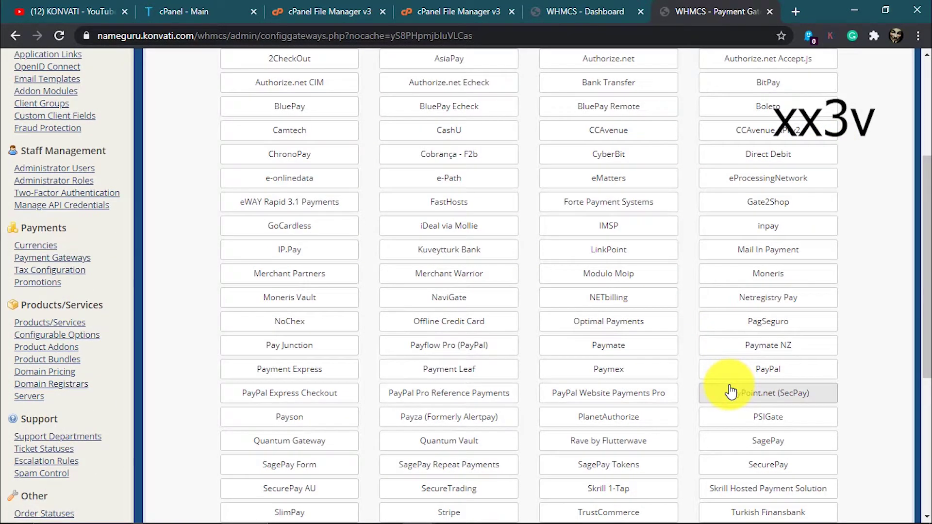
pyautogui.scroll(-2, 731, 392)
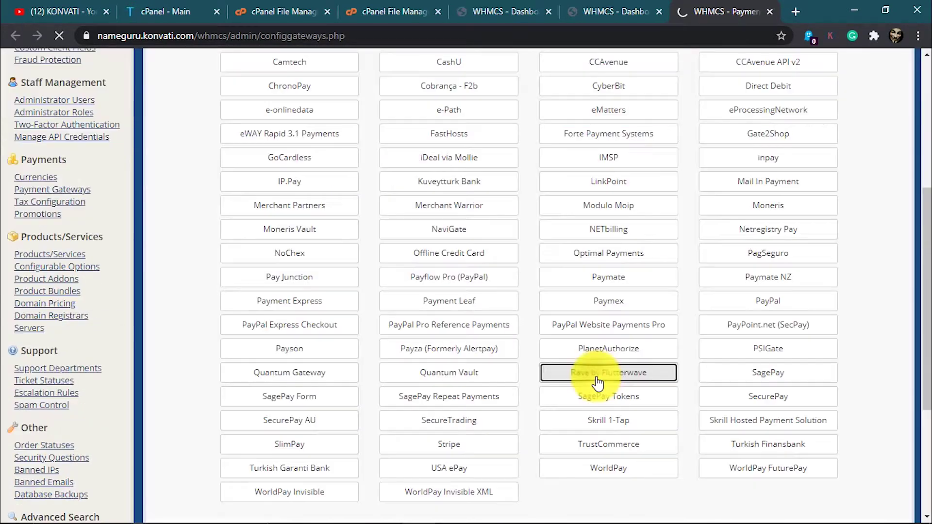
pyautogui.click(596, 378)
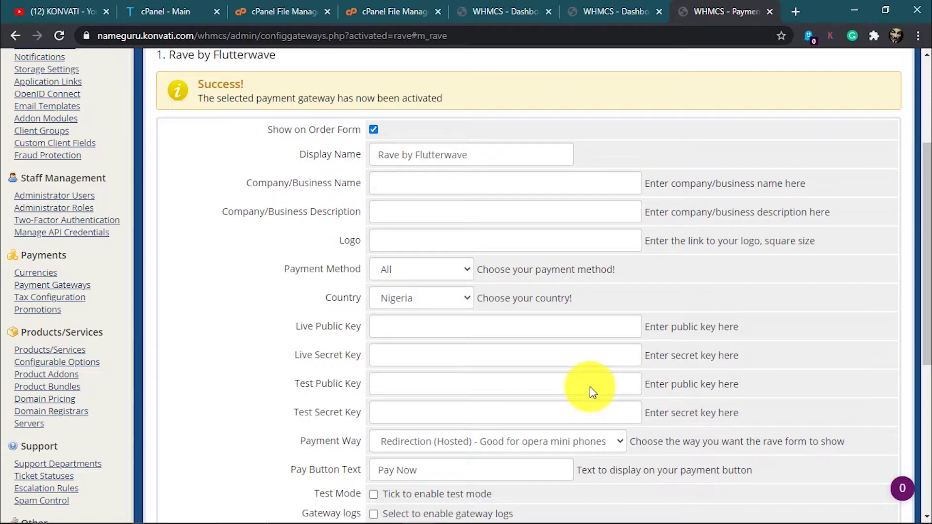
pyautogui.scroll(-4, 461, 413)
pyautogui.scroll(1, 461, 417)
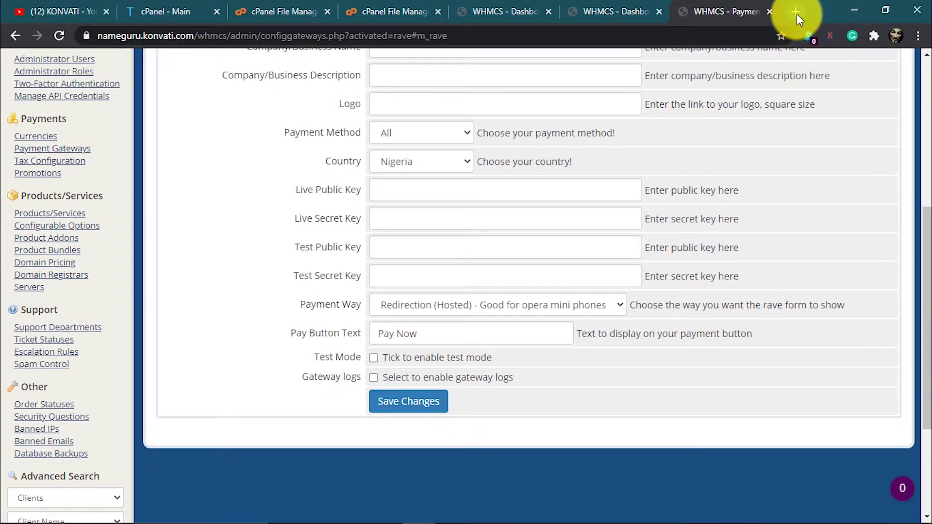
pyautogui.scroll(3, 711, 294)
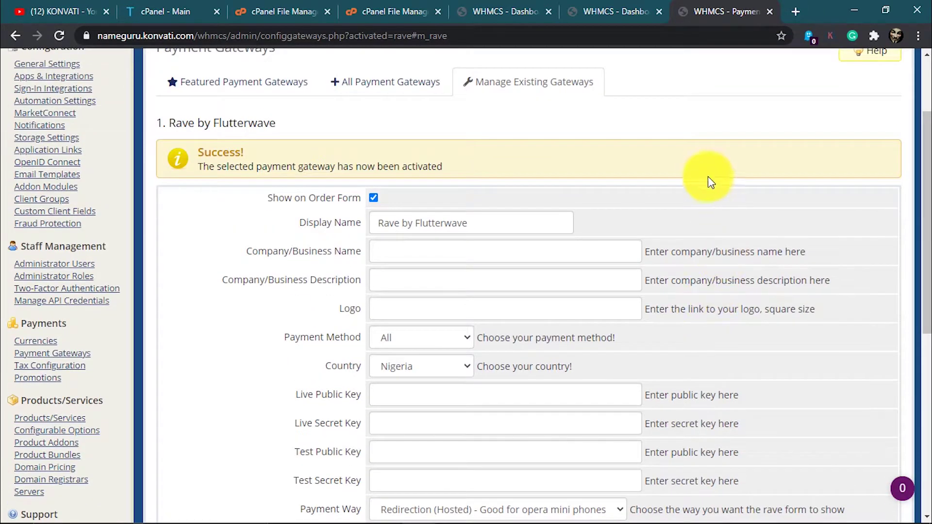
# Load the Flutterwave dashboard in a new tab and open Settings > API.
pyautogui.click(795, 11)
pyautogui.click(661, 35)
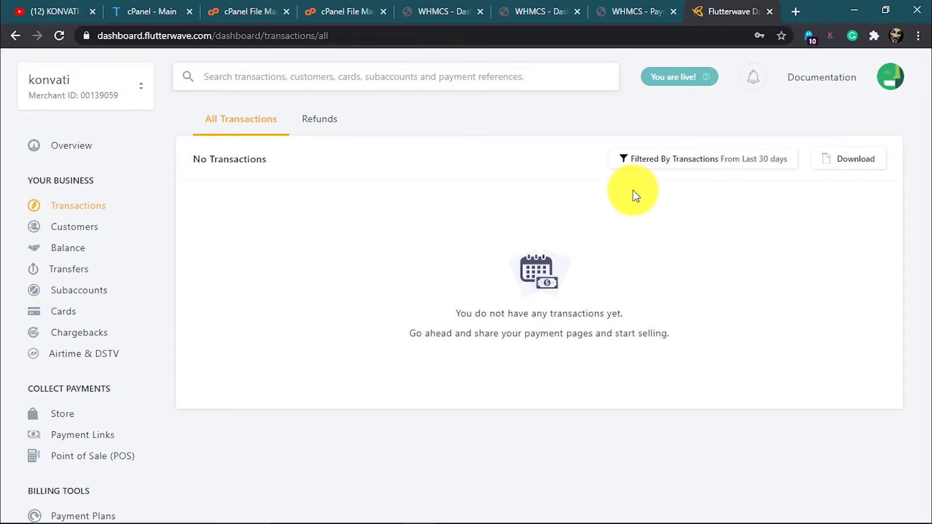
pyautogui.moveTo(674, 85)
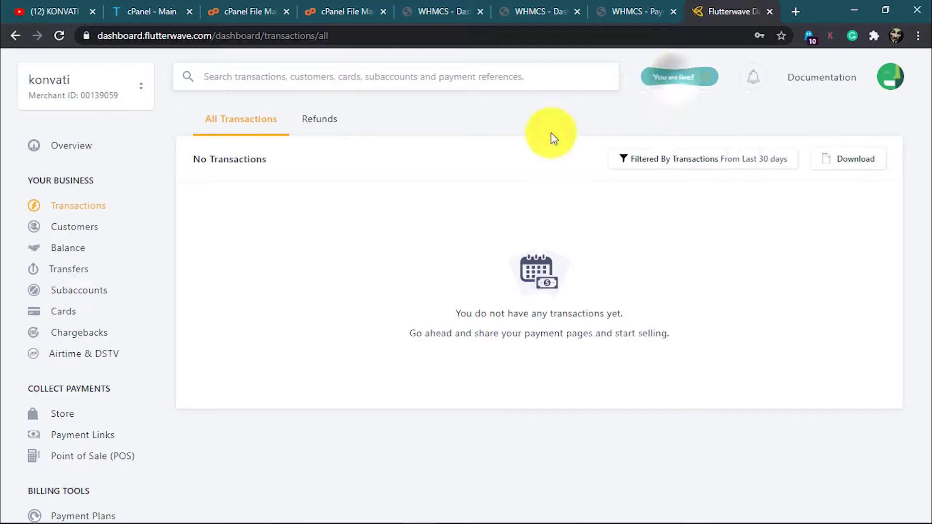
pyautogui.scroll(-3, 97, 384)
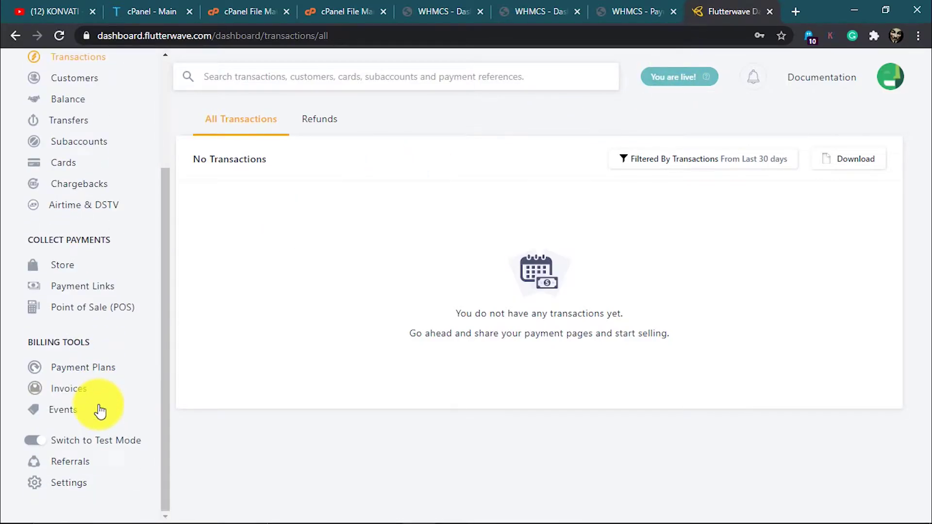
pyautogui.click(99, 487)
pyautogui.click(414, 118)
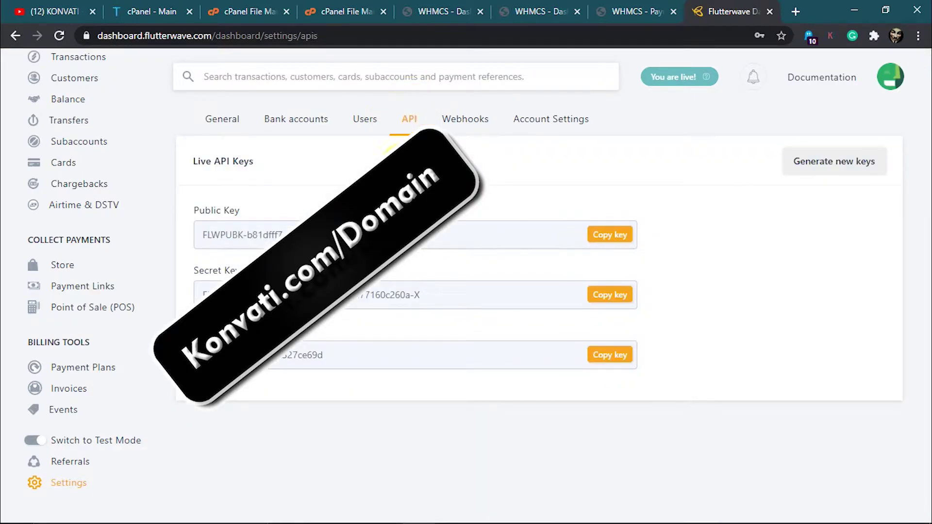
pyautogui.moveTo(449, 325)
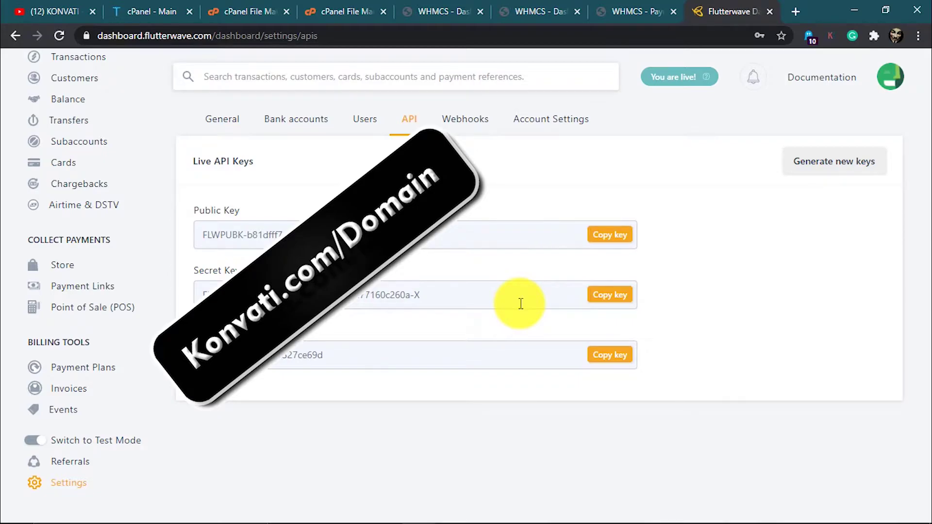
# Enter NameGuru as company name and Best Domain Deals as description.
pyautogui.click(617, 12)
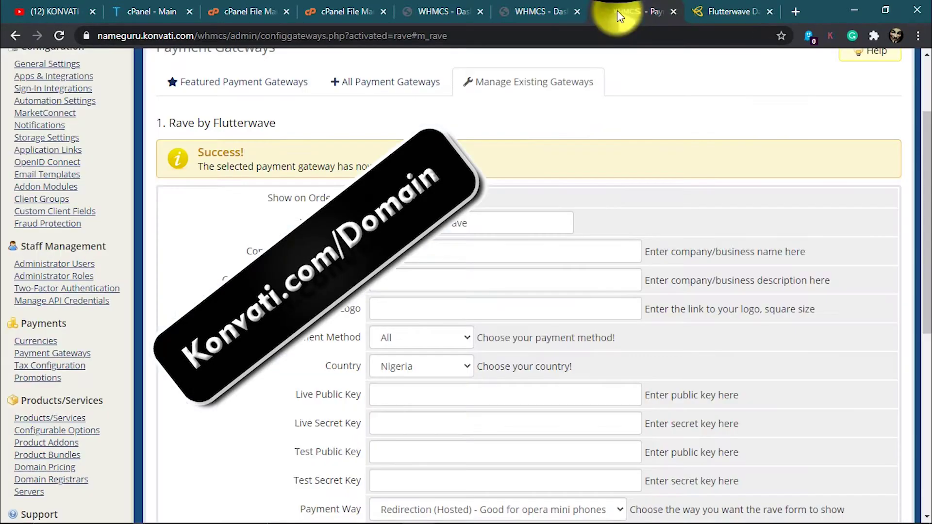
pyautogui.click(411, 252)
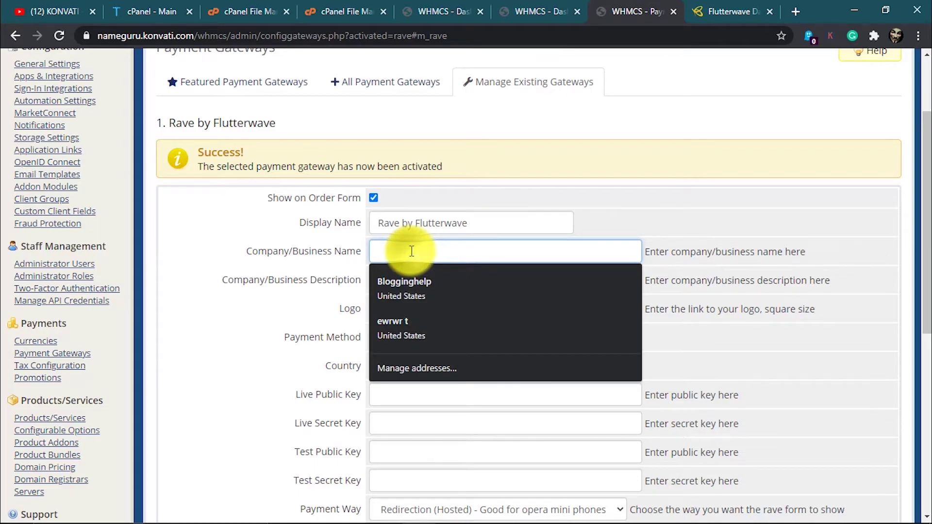
pyautogui.write('Nu')
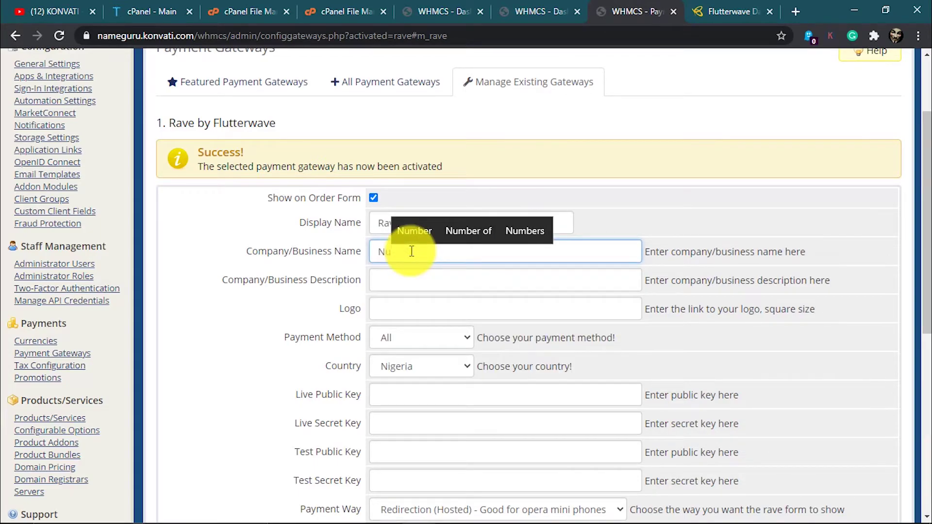
pyautogui.press('BackSpace')
pyautogui.write('ame')
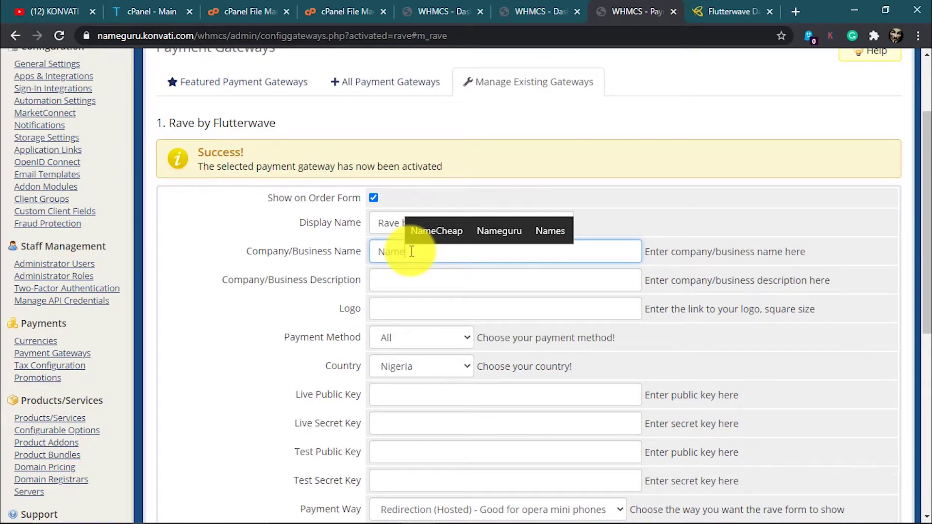
pyautogui.write('Guru')
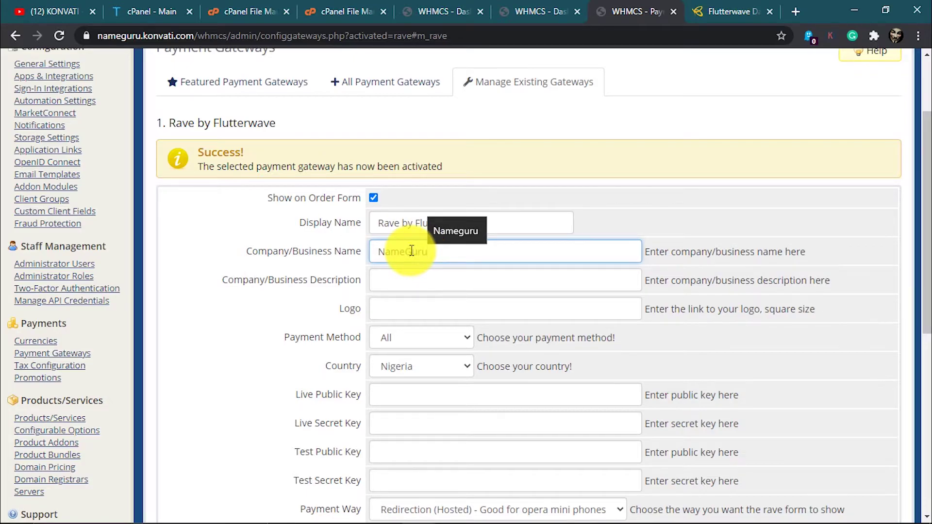
pyautogui.click(406, 280)
pyautogui.click(478, 267)
pyautogui.click(434, 280)
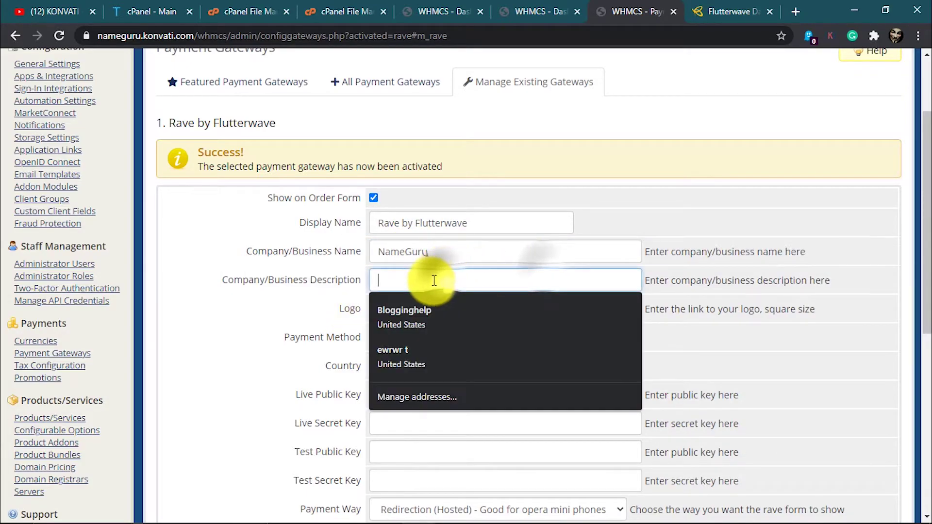
pyautogui.write('Best ')
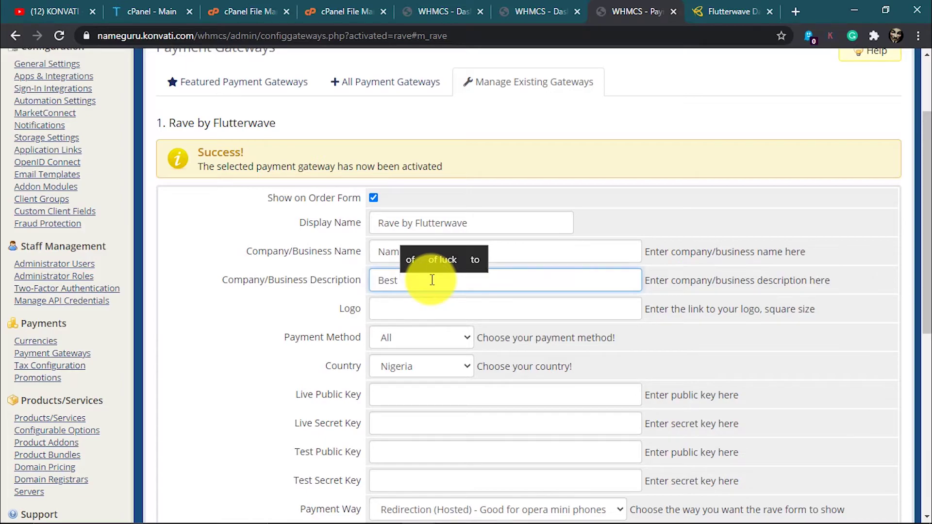
pyautogui.write('Domain ')
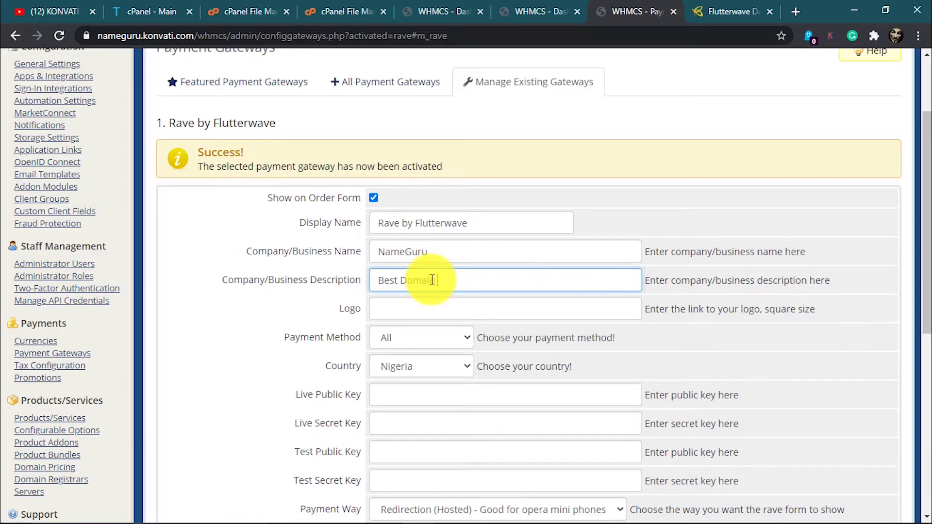
pyautogui.write('Deals')
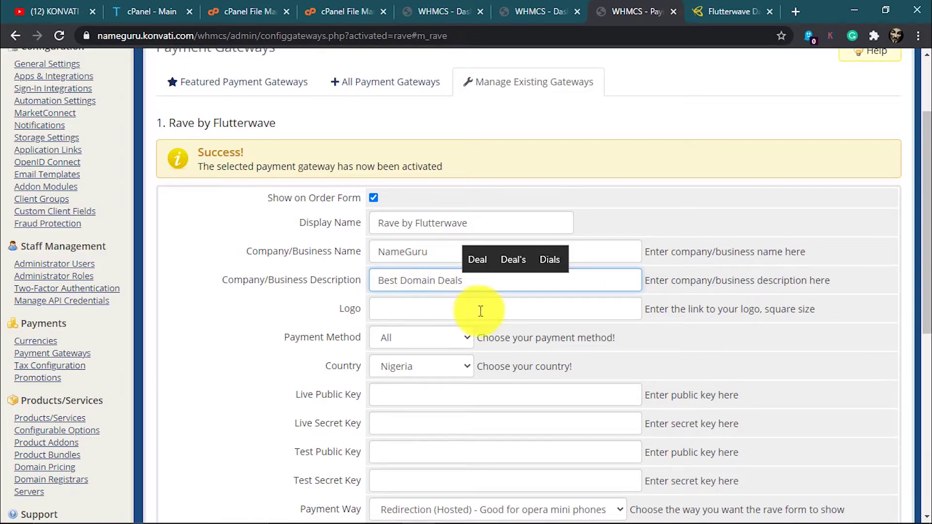
# Keep Nigeria as country and hosted redirection payment way, then save the settings.
pyautogui.click(447, 310)
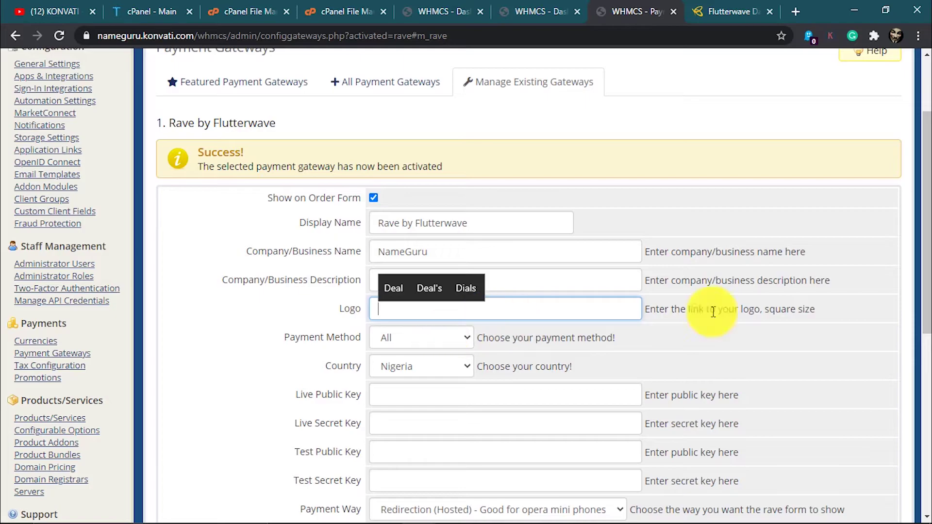
pyautogui.click(427, 368)
pyautogui.scroll(-1, 339, 347)
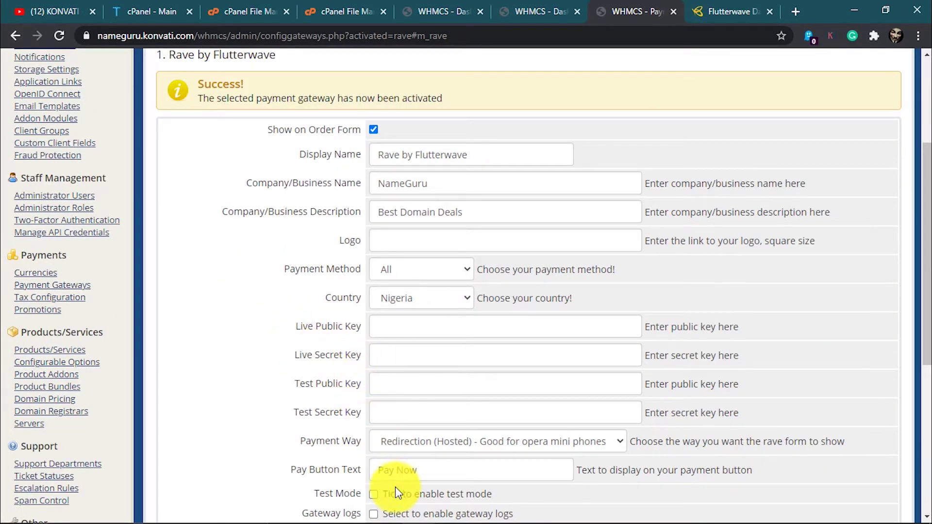
pyautogui.scroll(-1, 396, 490)
pyautogui.scroll(-3, 396, 492)
pyautogui.click(571, 292)
pyautogui.click(758, 357)
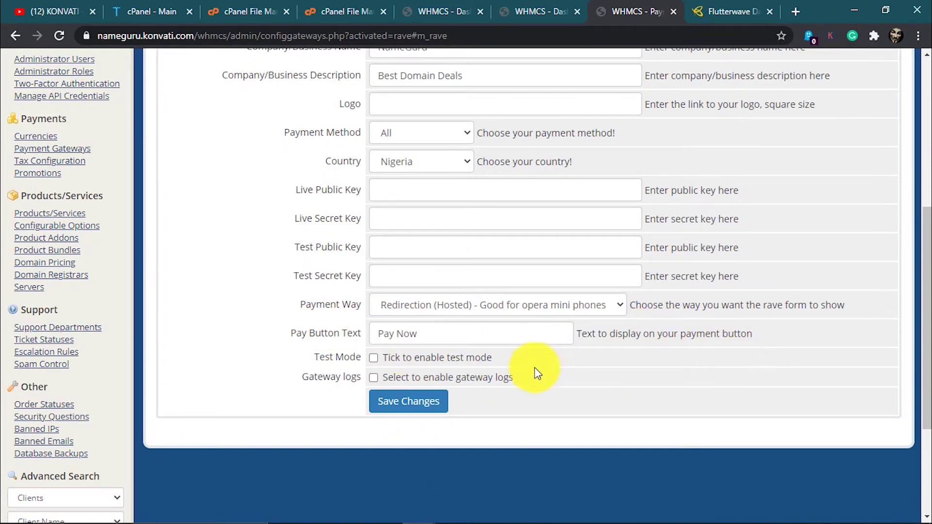
pyautogui.click(408, 401)
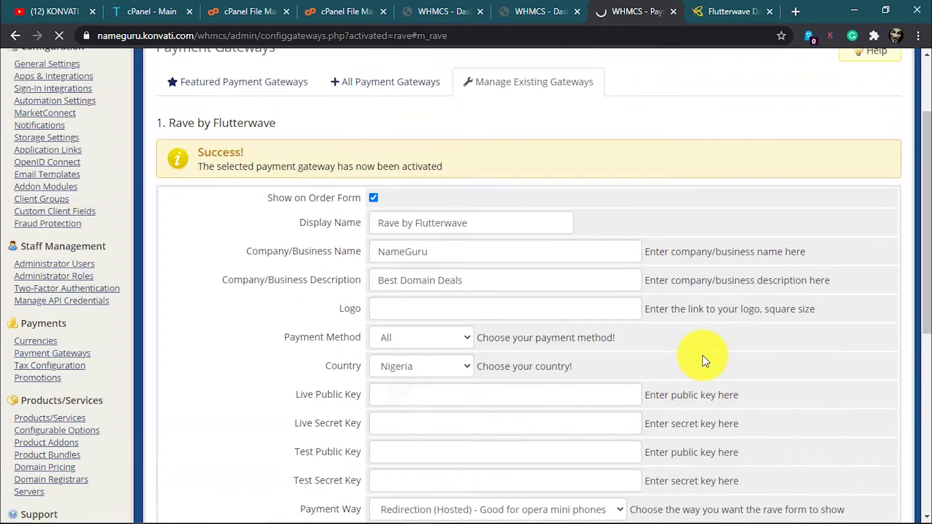